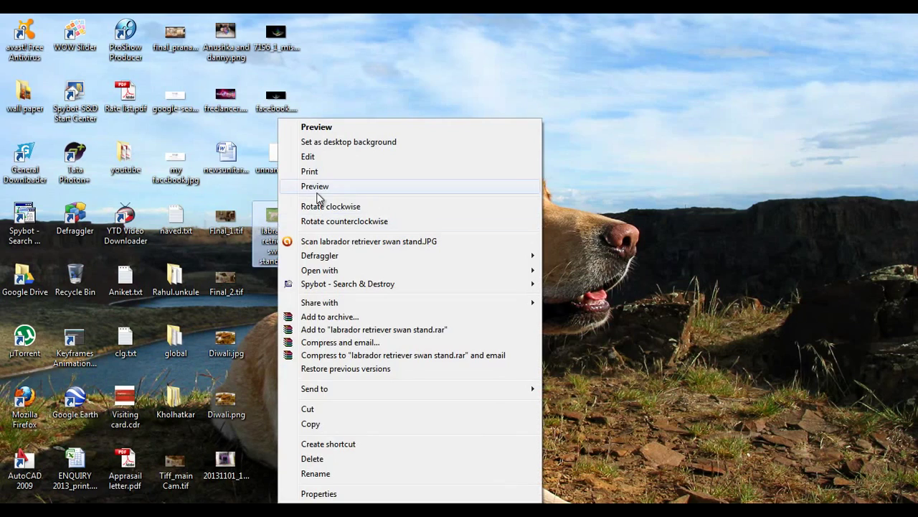
Preview labrador retriever swan stand.JPG and examine the dog's outline, legs, tail and head up close
left_click(316, 186)
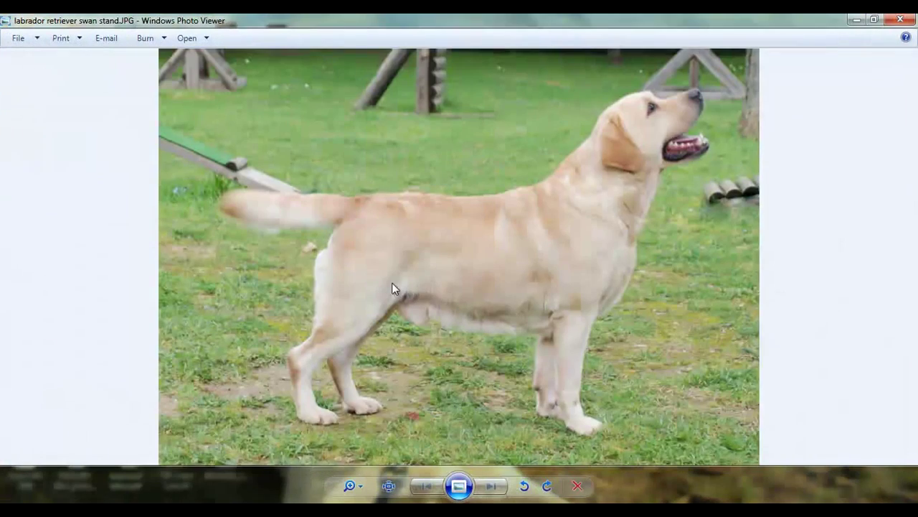
scroll(588, 211, "up", 2)
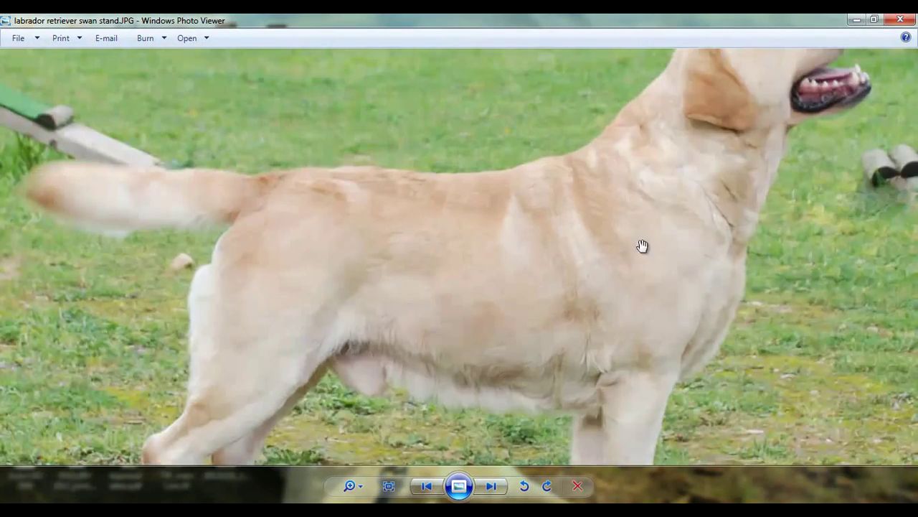
left_click_drag(641, 246, 574, 325)
scroll(574, 326, "up", 1)
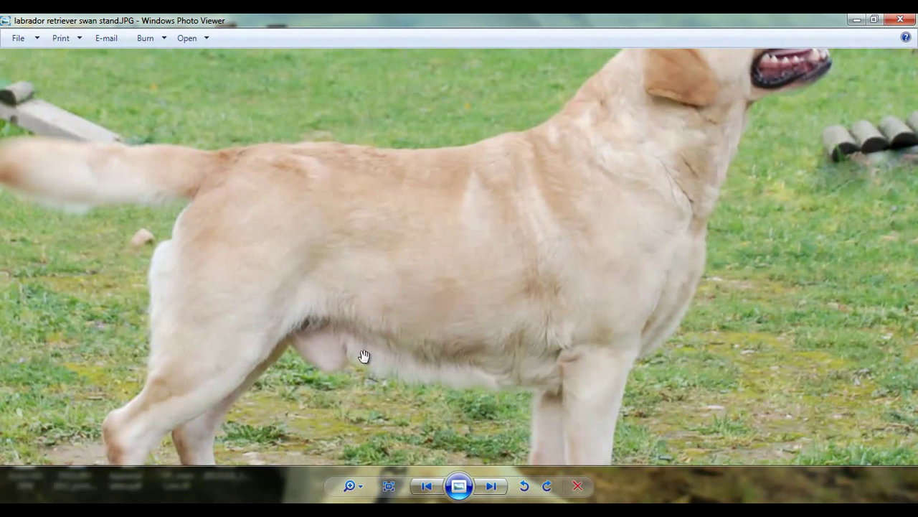
left_click_drag(623, 355, 624, 195)
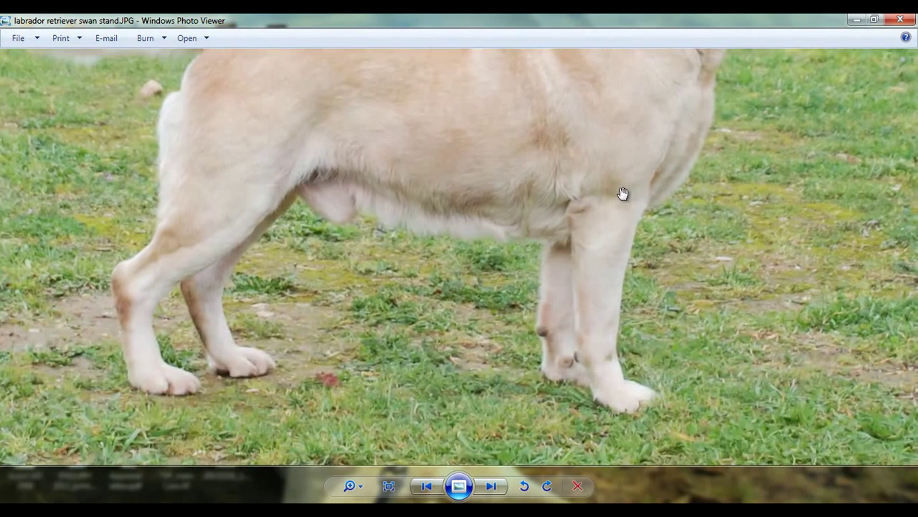
left_click_drag(523, 170, 574, 160)
left_click_drag(507, 142, 442, 261)
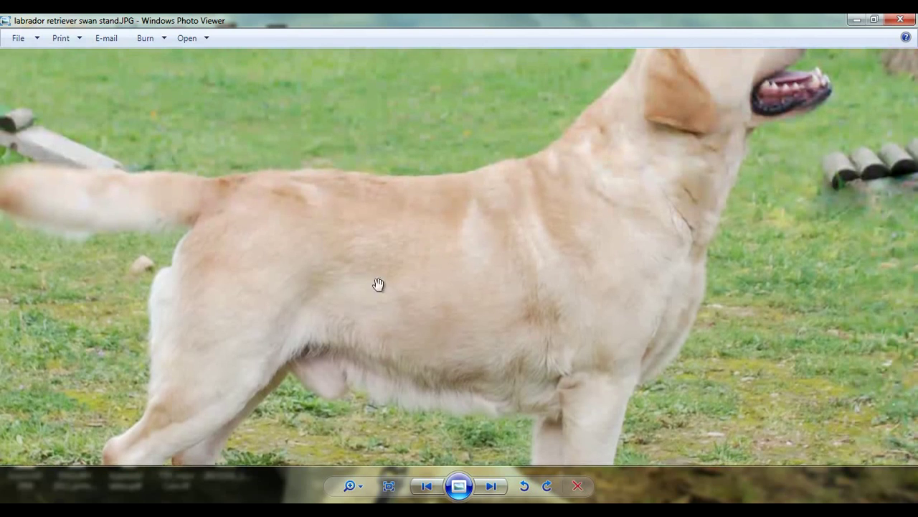
left_click_drag(147, 264, 201, 324)
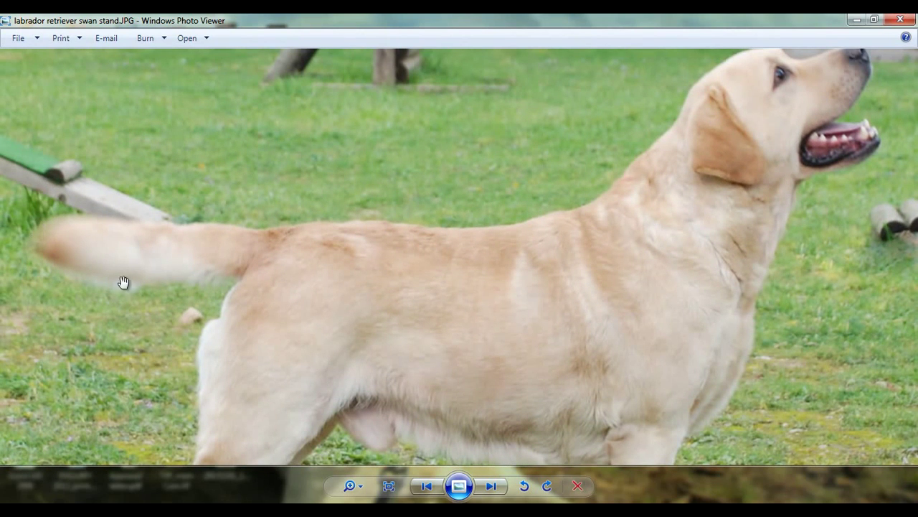
left_click_drag(258, 299, 328, 195)
left_click_drag(256, 284, 308, 215)
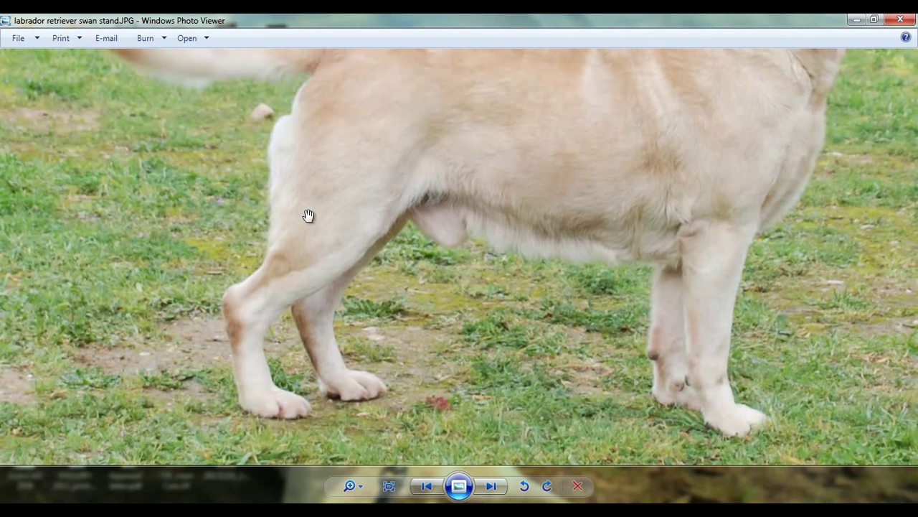
left_click_drag(553, 190, 629, 173)
left_click_drag(544, 282, 515, 179)
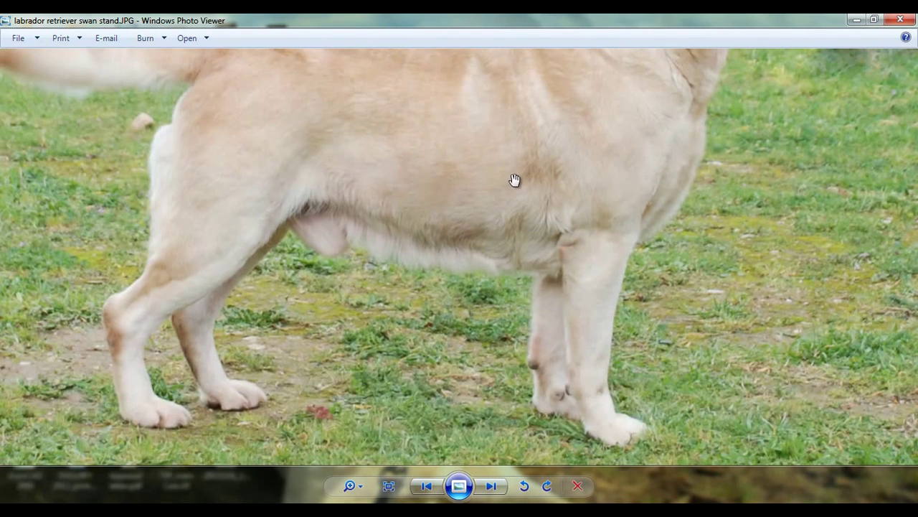
left_click_drag(408, 125, 395, 211)
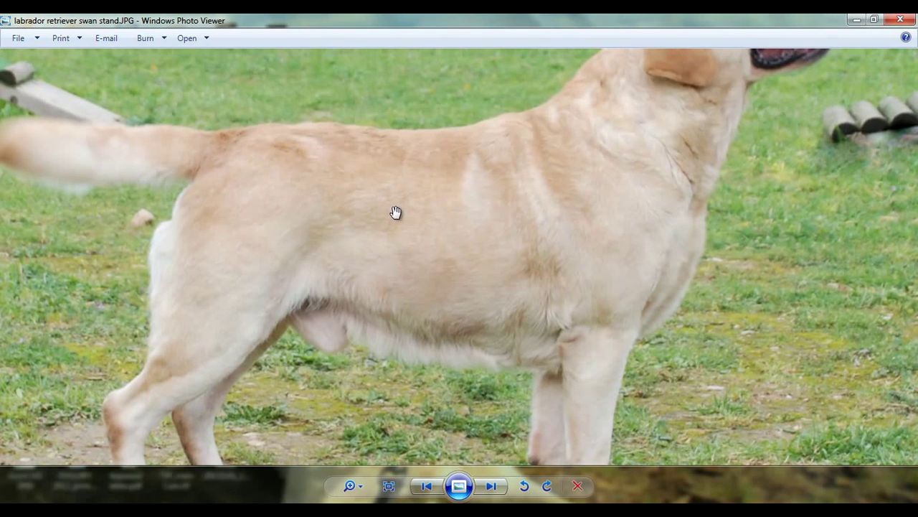
left_click_drag(375, 254, 418, 316)
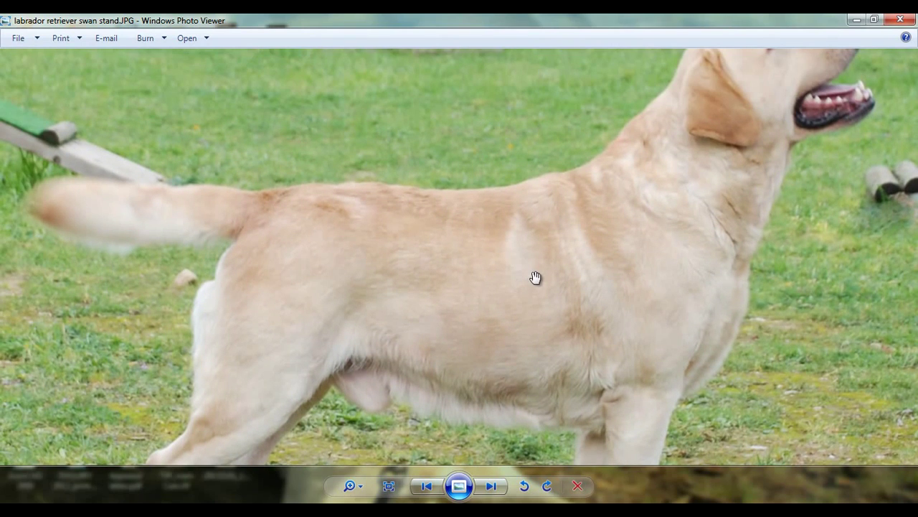
scroll(535, 278, "down", 2)
left_click_drag(625, 273, 631, 251)
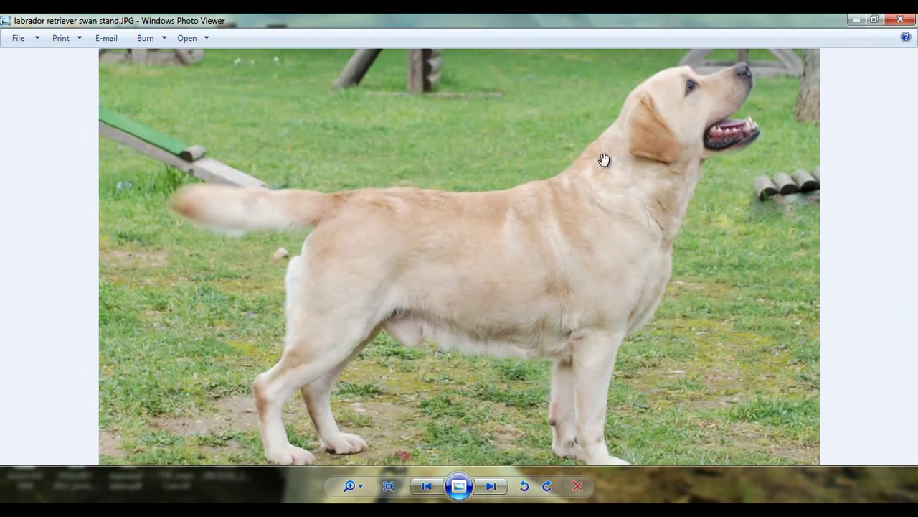
left_click_drag(547, 232, 545, 205)
scroll(381, 266, "down", 1)
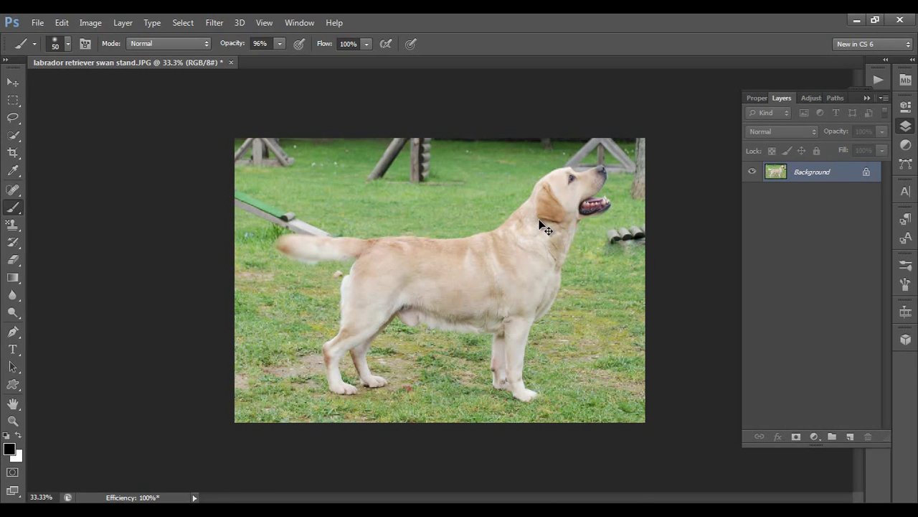
key("ctrl+plus")
key("ctrl+plus")
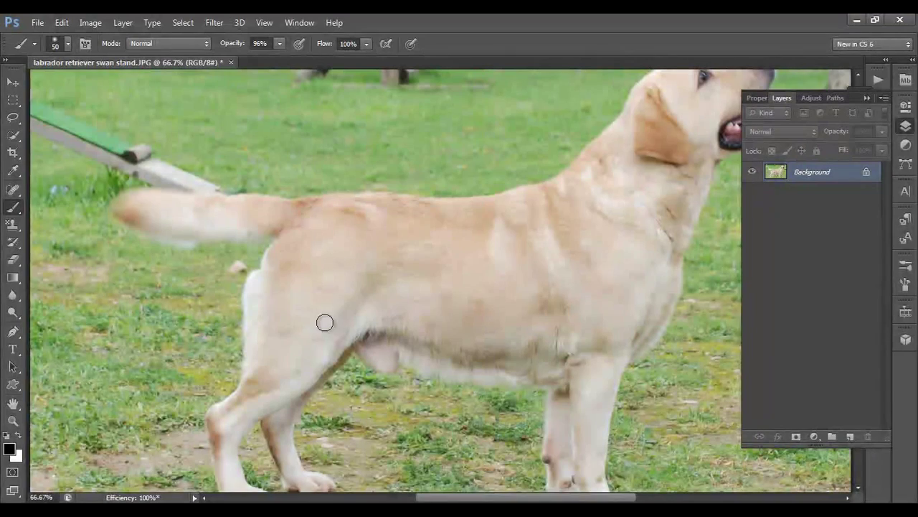
key("space")
left_click_drag(277, 354, 422, 297)
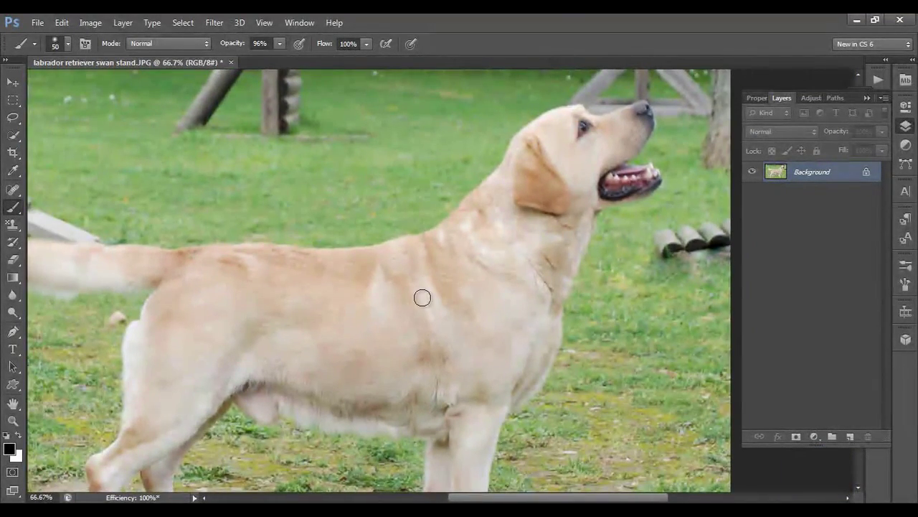
key("ctrl+minus")
key("ctrl+minus")
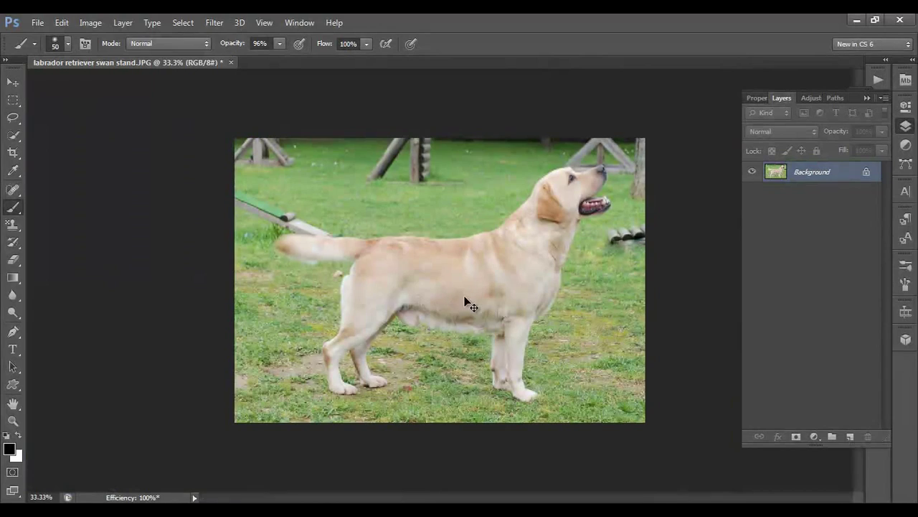
Activate the Quick Selection tool in new-selection mode
key("ctrl+plus")
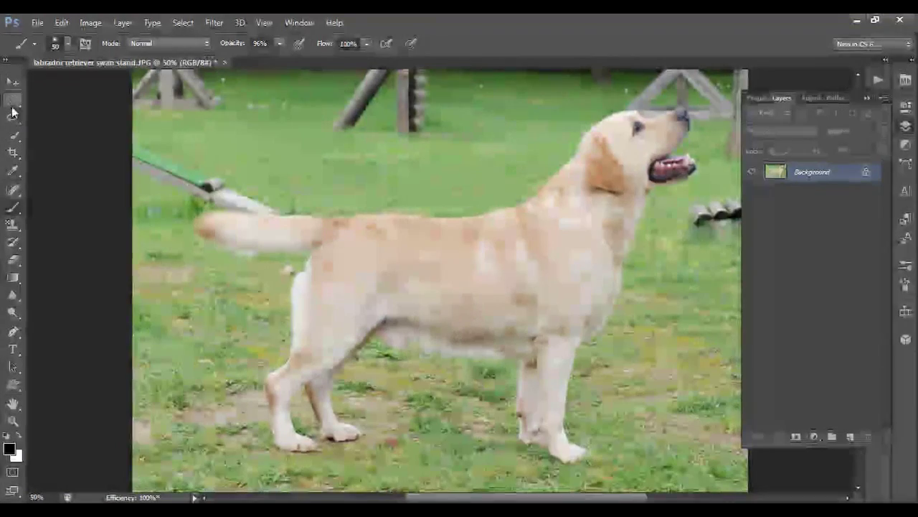
left_click(12, 136)
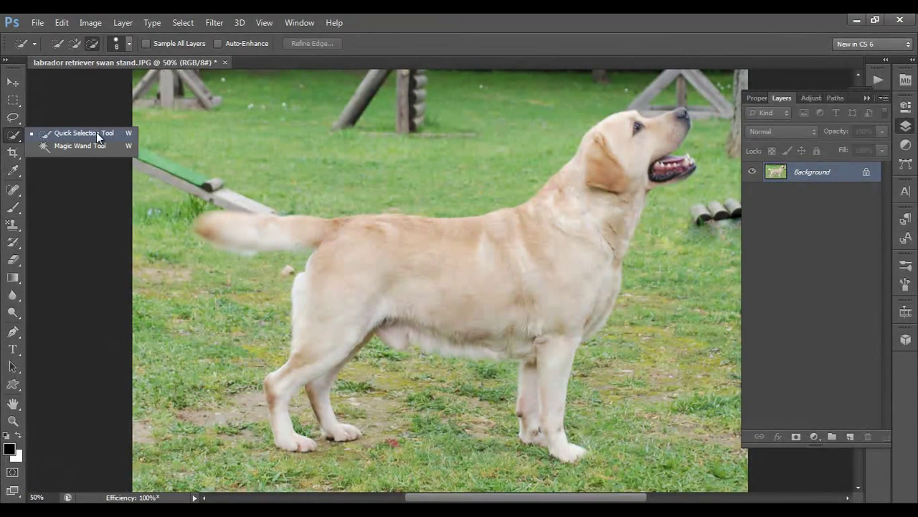
left_click(105, 134)
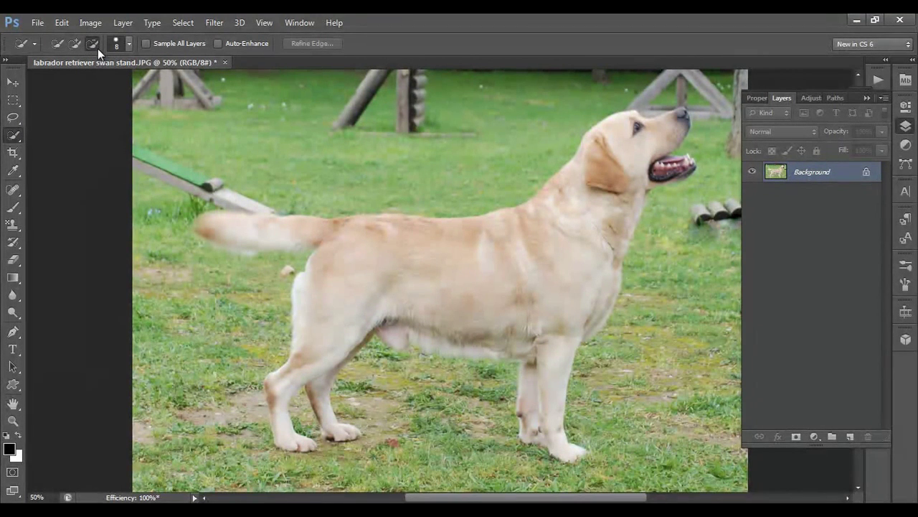
left_click(58, 43)
left_click(75, 44)
left_click(59, 45)
Try quick-selecting patches of grass around the dog's tail and back, and clear the selection
mouse_move(256, 196)
left_mouse_down()
mouse_move(268, 170)
mouse_move(332, 164)
left_mouse_up()
left_click_drag(323, 259, 347, 281)
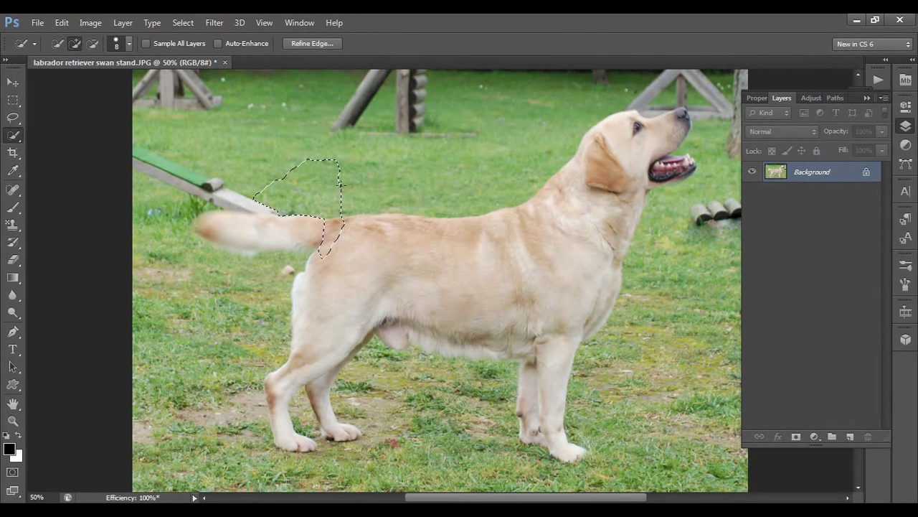
left_click(58, 45)
left_click_drag(285, 162, 304, 191)
mouse_move(286, 170)
left_mouse_down()
mouse_move(248, 184)
mouse_move(296, 183)
left_mouse_up()
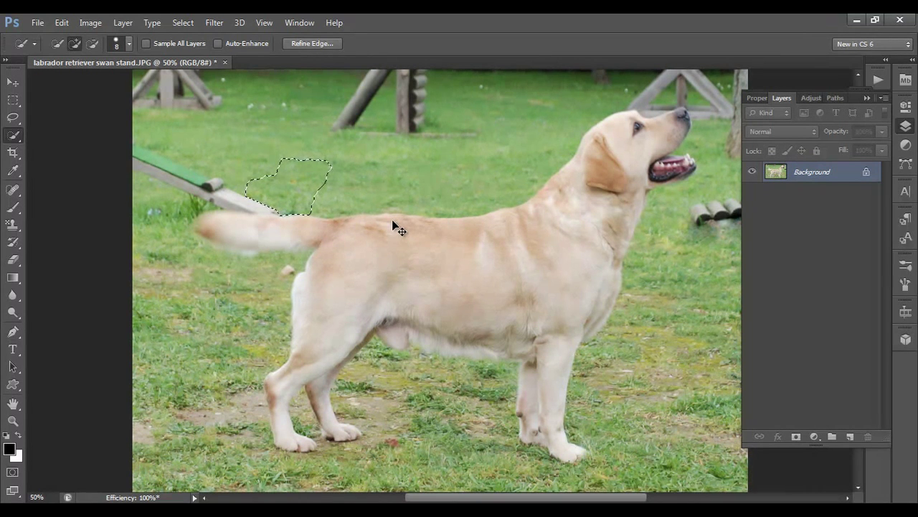
key("ctrl+d")
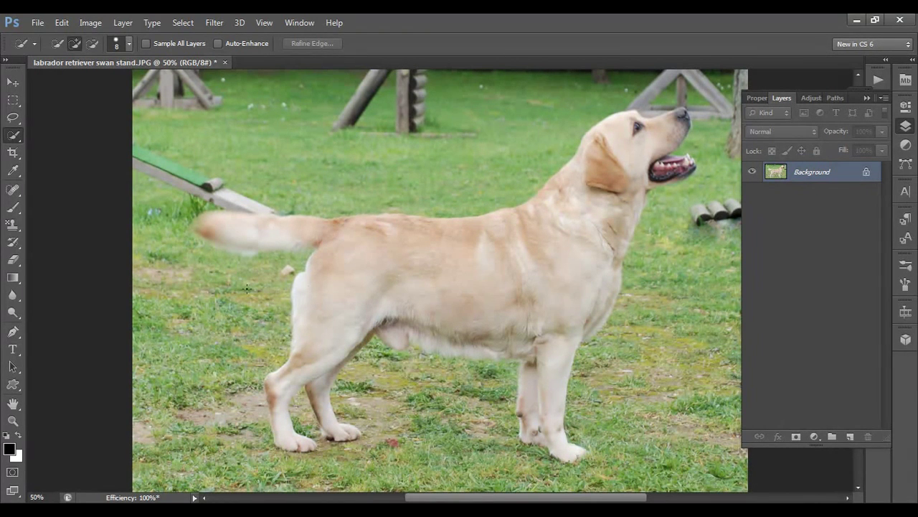
Set the Quick Selection brush size to 81 px and select the upper part of the dog's back
right_click(493, 285)
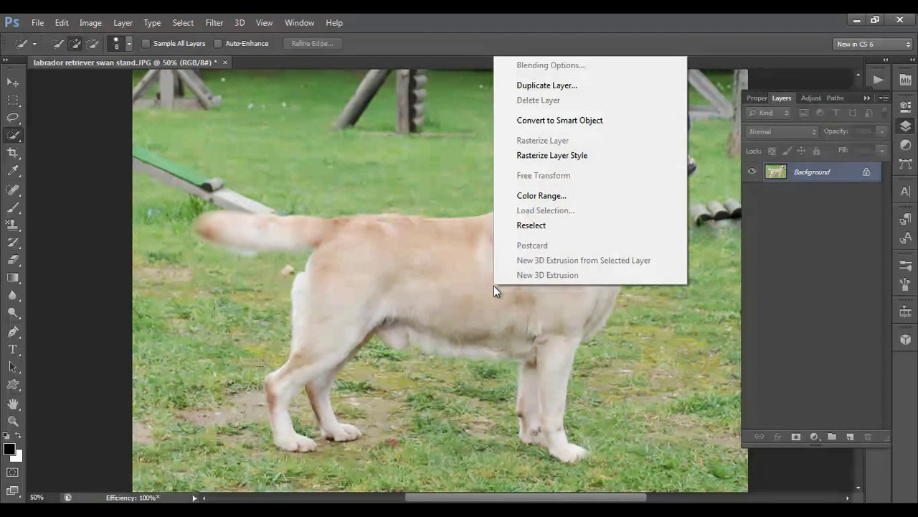
left_click(455, 24)
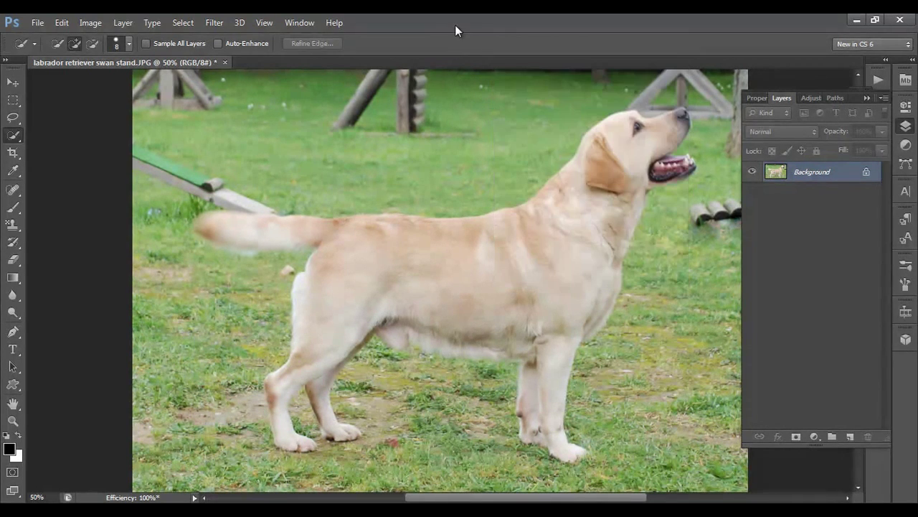
left_click(129, 44)
left_click(107, 83)
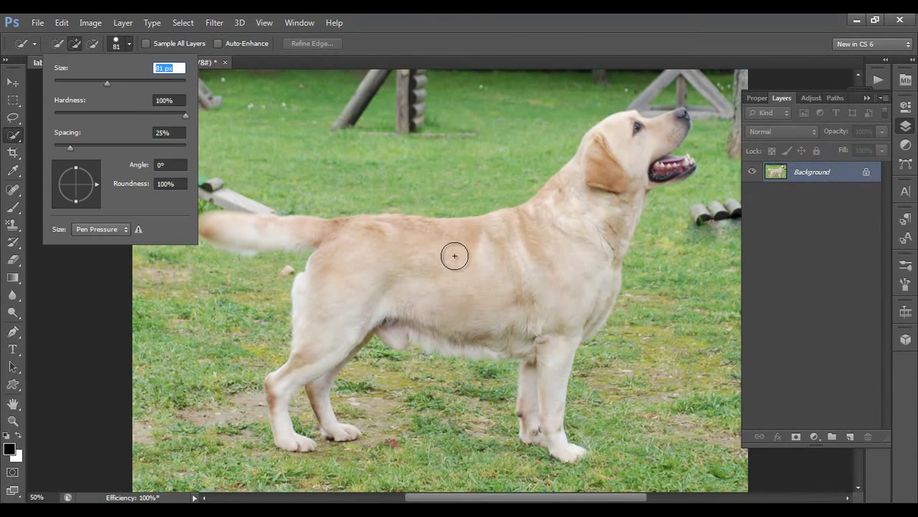
left_click_drag(455, 256, 509, 236)
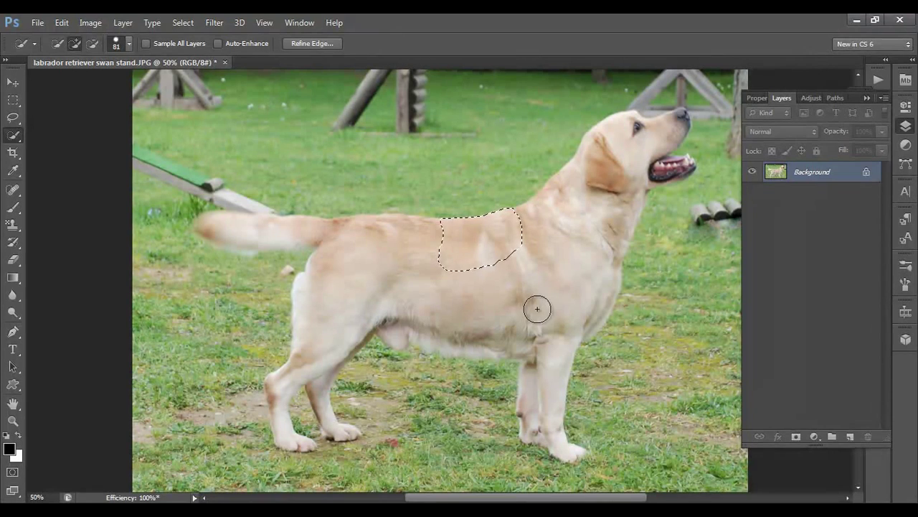
left_click_drag(449, 244, 366, 248)
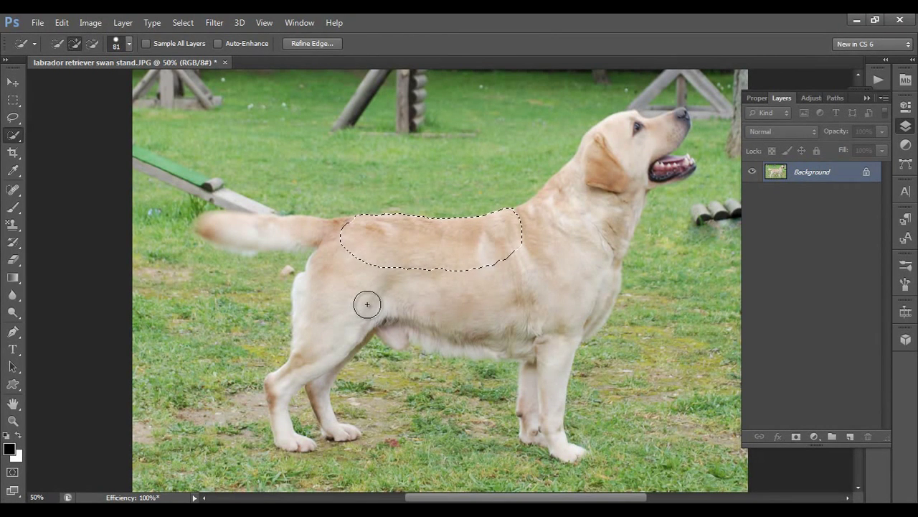
Reduce the selection brush to 24 px and extend the selection over the dog's body, front legs, neck and head
left_click(128, 44)
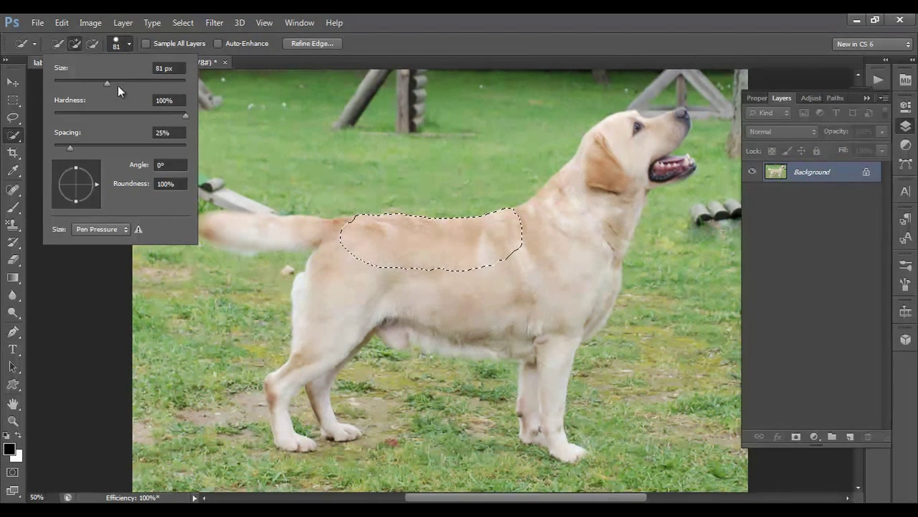
left_click_drag(118, 85, 70, 81)
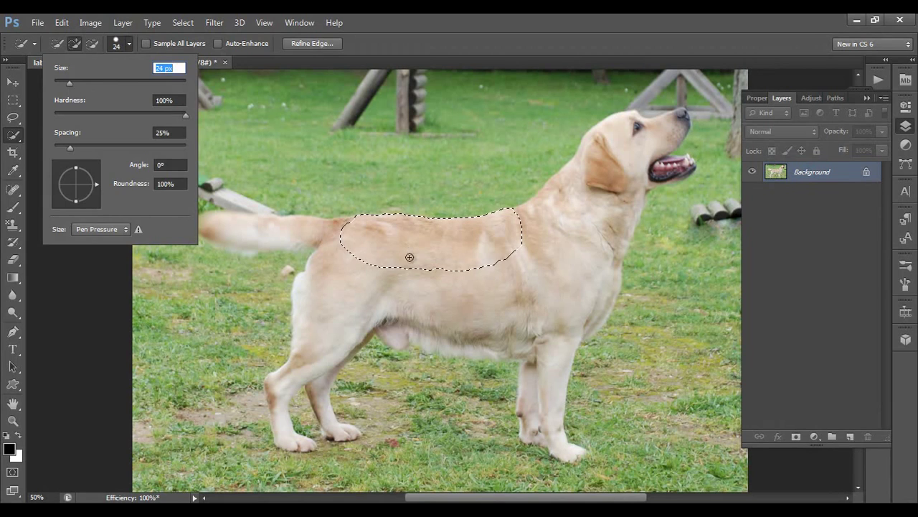
mouse_move(410, 256)
left_mouse_down()
mouse_move(311, 338)
mouse_move(361, 334)
mouse_move(390, 266)
mouse_move(468, 261)
mouse_move(520, 299)
mouse_move(491, 296)
left_mouse_up()
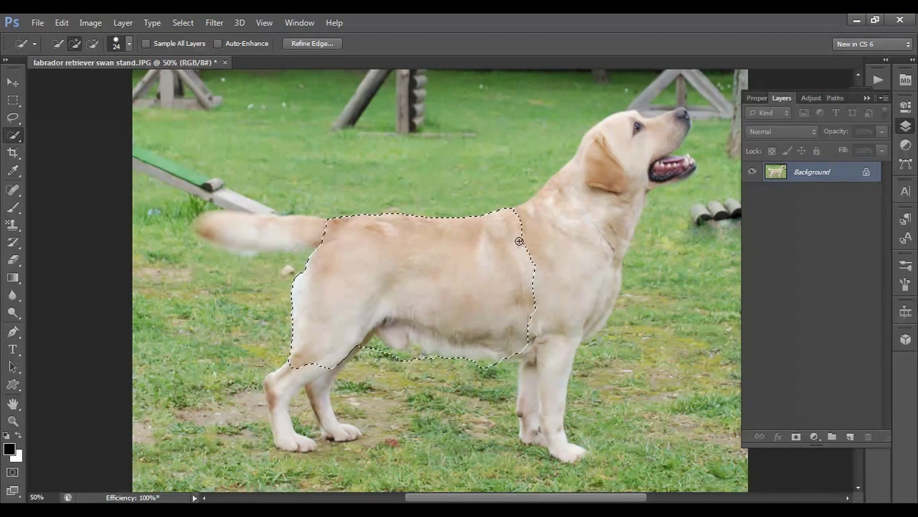
mouse_move(561, 210)
left_mouse_down()
mouse_move(554, 232)
mouse_move(594, 192)
mouse_move(606, 155)
mouse_move(621, 163)
mouse_move(634, 141)
mouse_move(649, 119)
left_mouse_up()
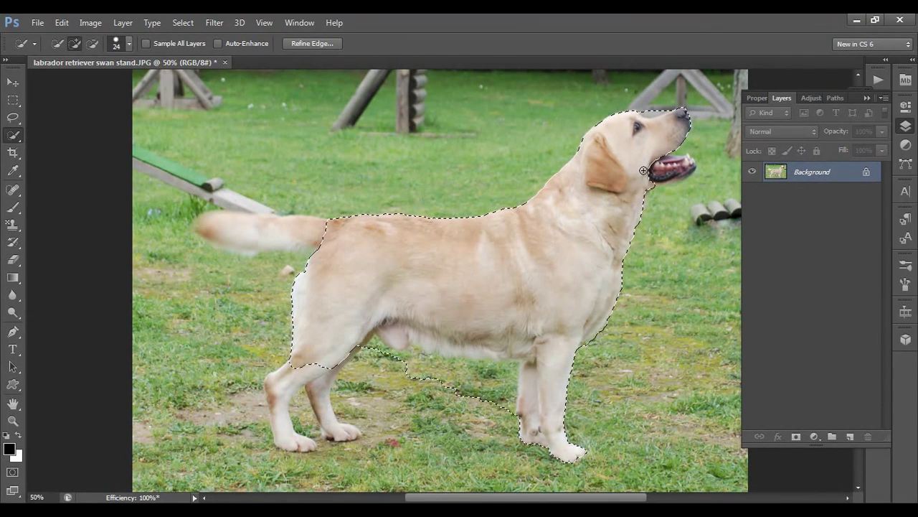
Reduce the selection brush to 9 px and add the dog's open mouth and lower jaw to the selection
left_click(129, 45)
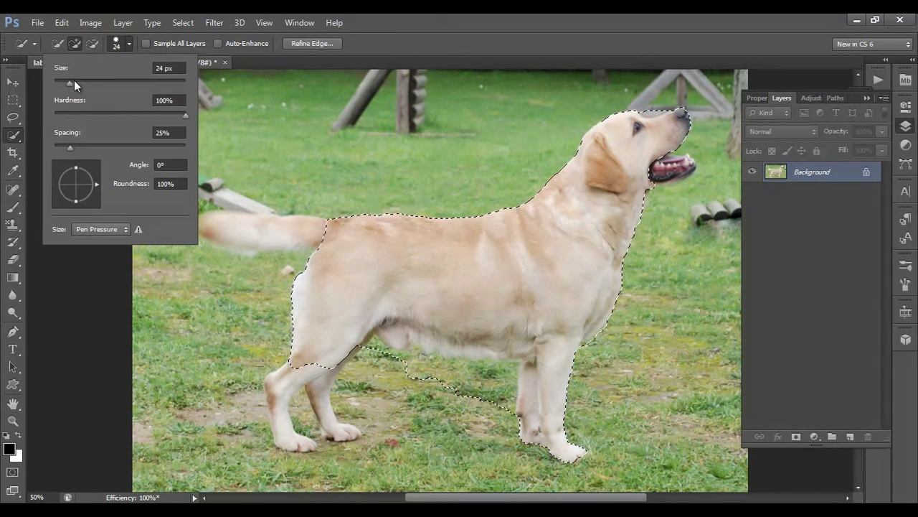
left_click_drag(74, 81, 60, 83)
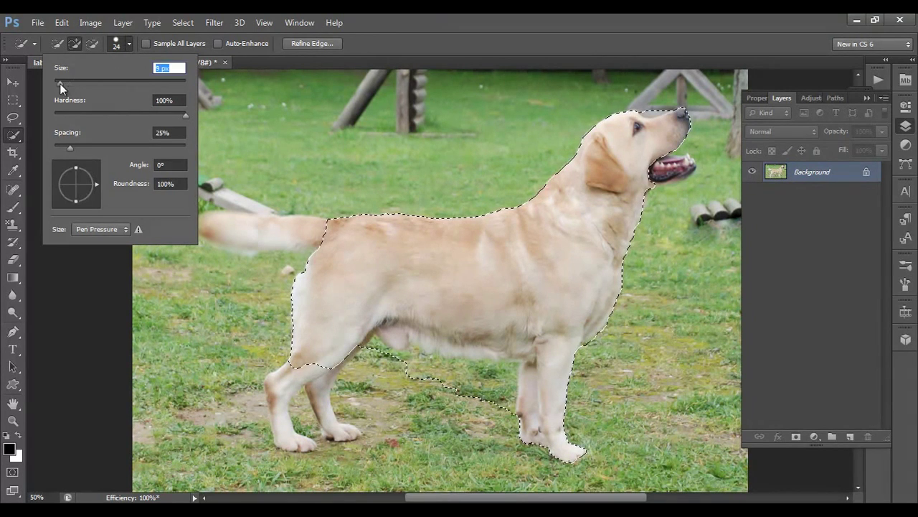
left_click(478, 43)
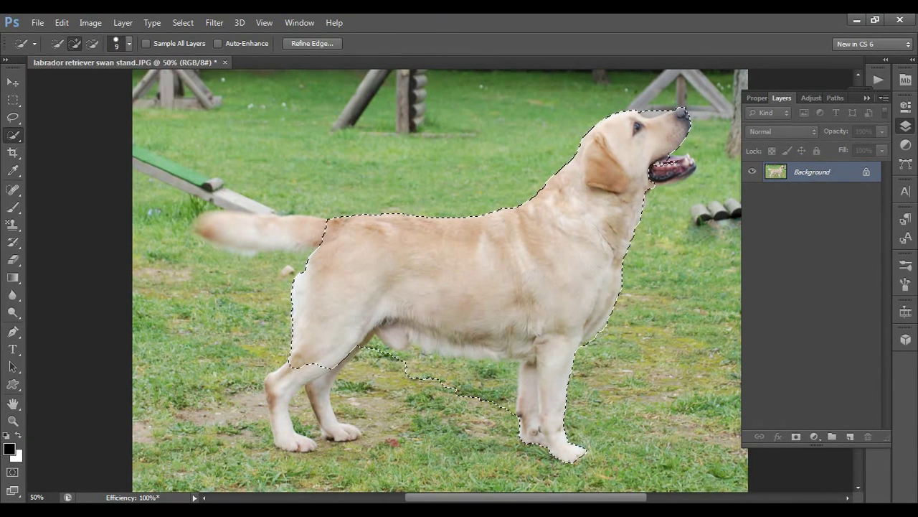
mouse_move(671, 159)
left_mouse_down()
mouse_move(691, 161)
mouse_move(664, 181)
left_mouse_up()
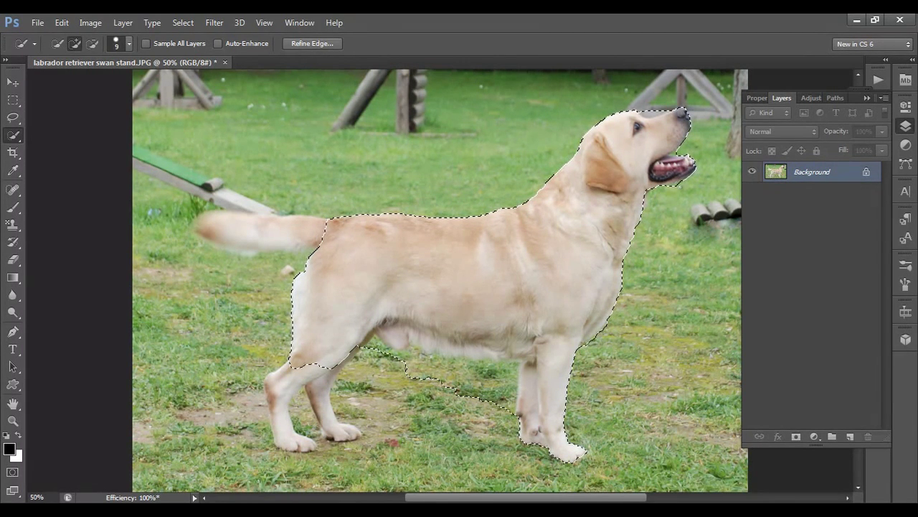
Add the dog's tail to the selection and subtract the wooden plank and the stone beside it
left_click(320, 236)
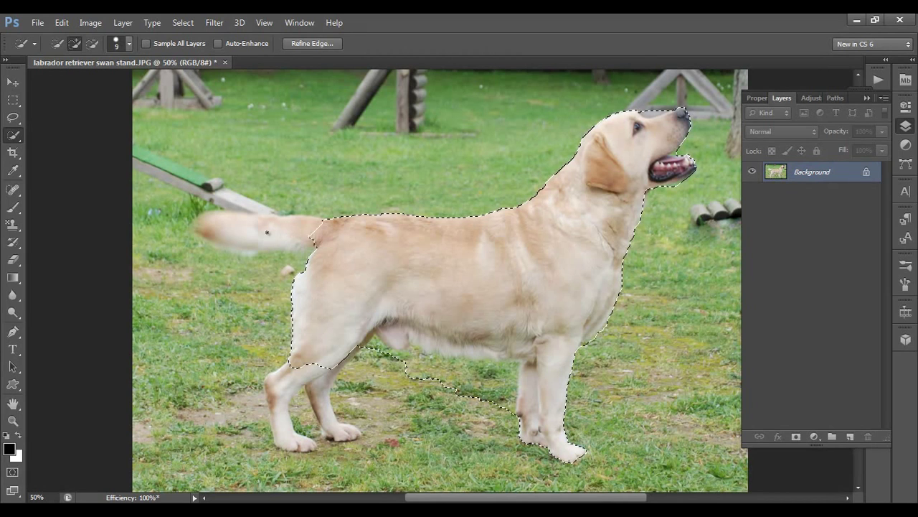
left_click_drag(267, 232, 215, 225)
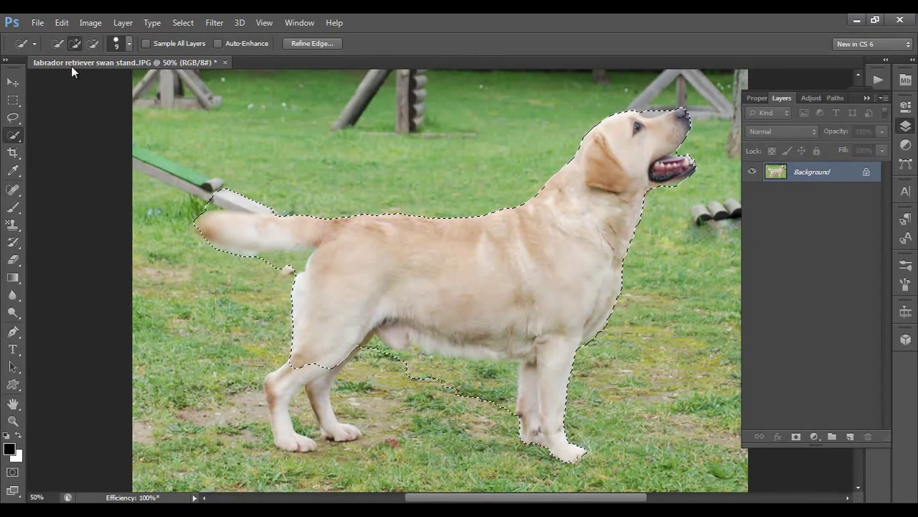
left_click(92, 43)
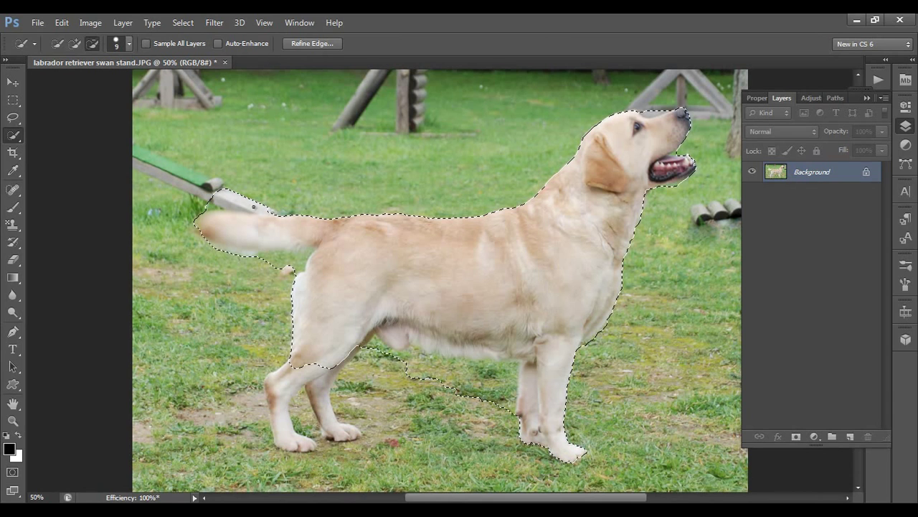
left_click_drag(224, 201, 206, 210)
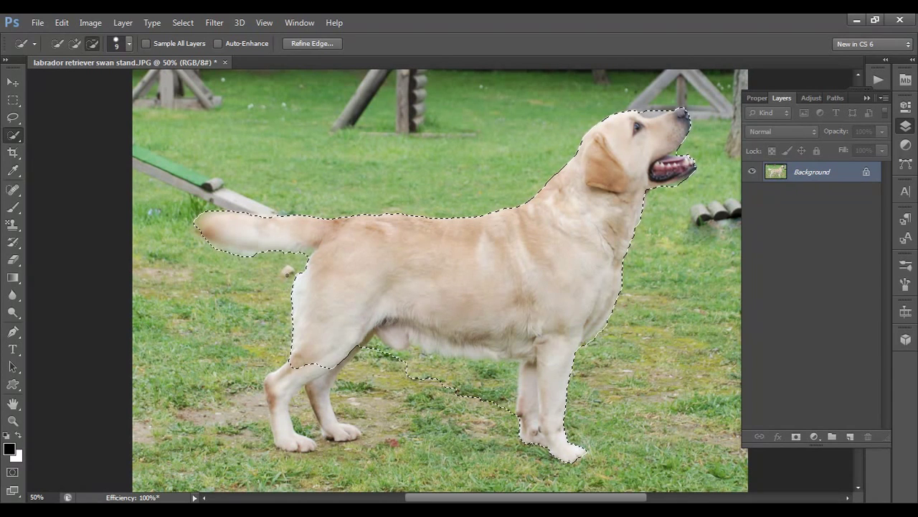
Add both hind legs to the selection and subtract the grass between the hind and front legs beneath the belly
left_click(75, 45)
left_click_drag(277, 390, 280, 431)
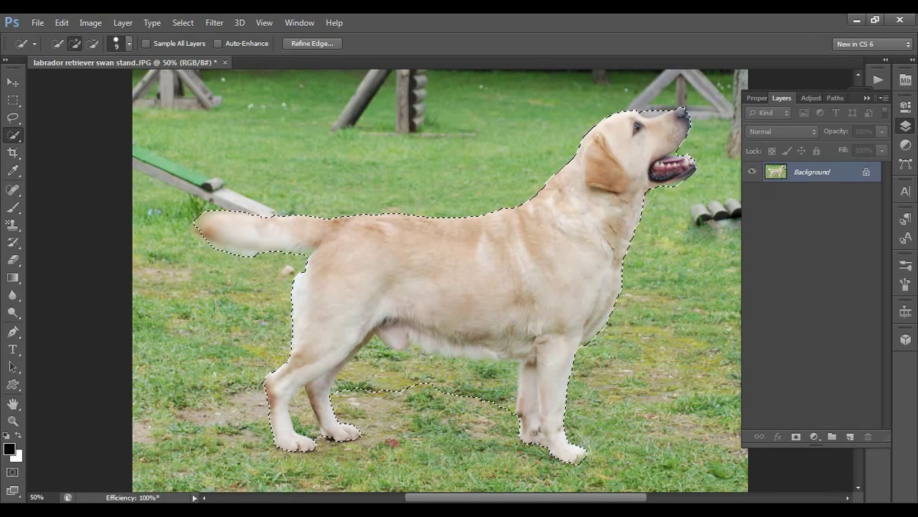
left_click(93, 43)
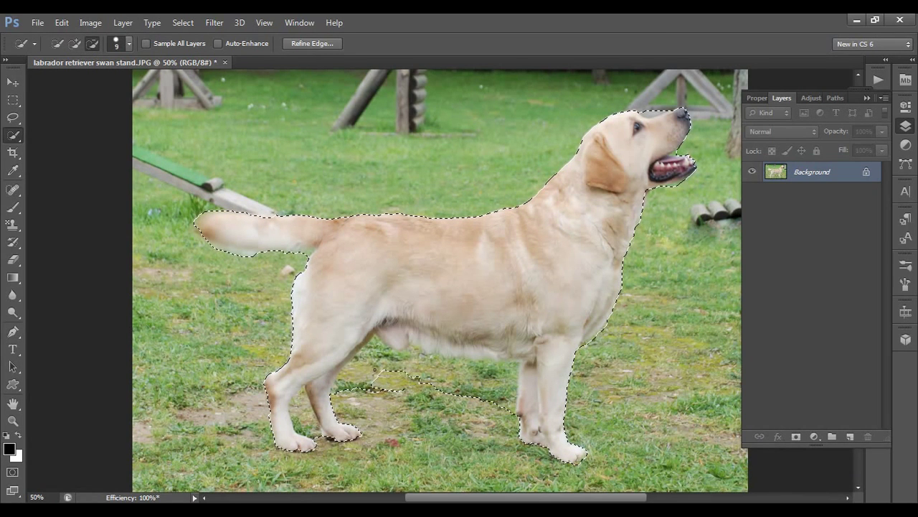
mouse_move(381, 415)
left_mouse_down()
mouse_move(364, 368)
mouse_move(348, 384)
left_mouse_up()
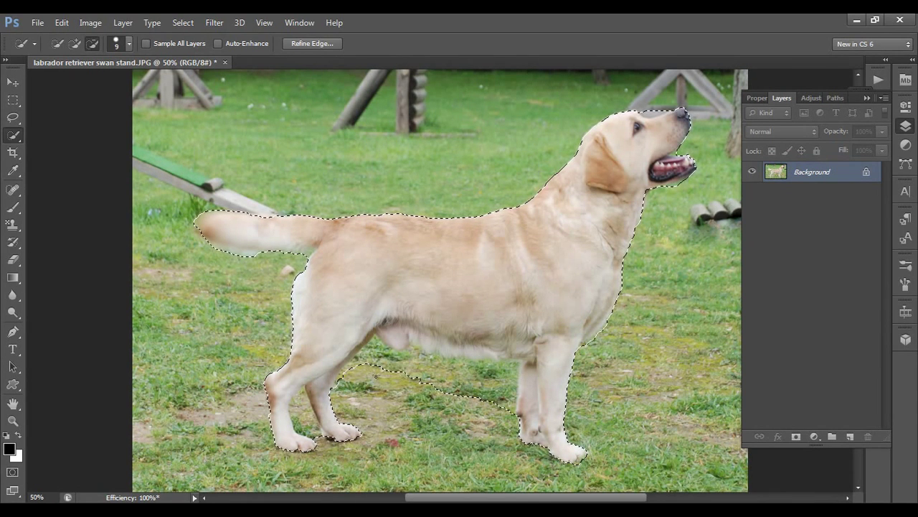
left_click_drag(376, 356, 372, 351)
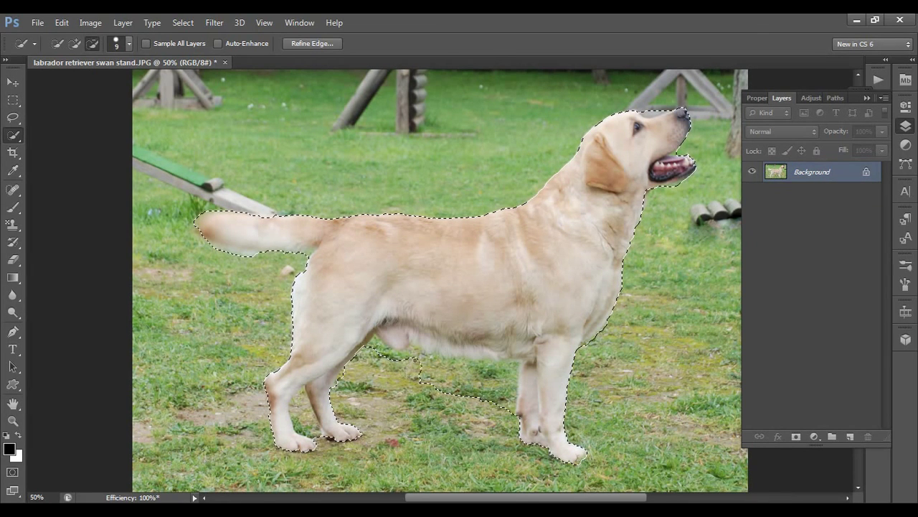
left_click_drag(443, 371, 514, 378)
left_click_drag(491, 428, 514, 401)
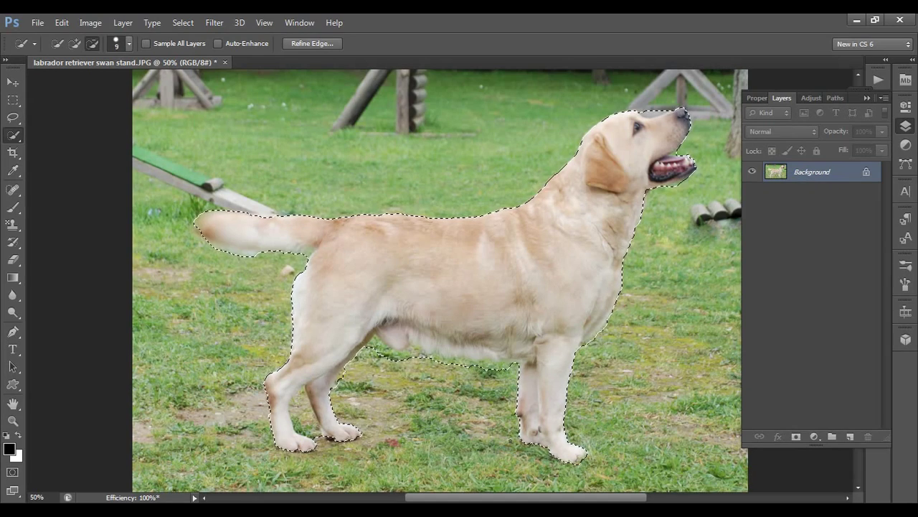
Reduce the selection brush to 6 px and clean up the selection edges along the dog's belly and hind legs
key("ctrl+plus")
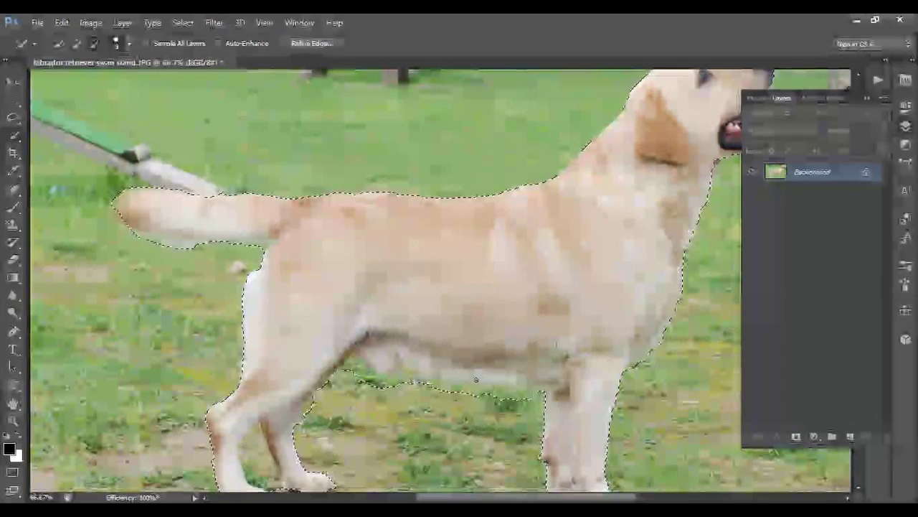
scroll(515, 447, "down", 3)
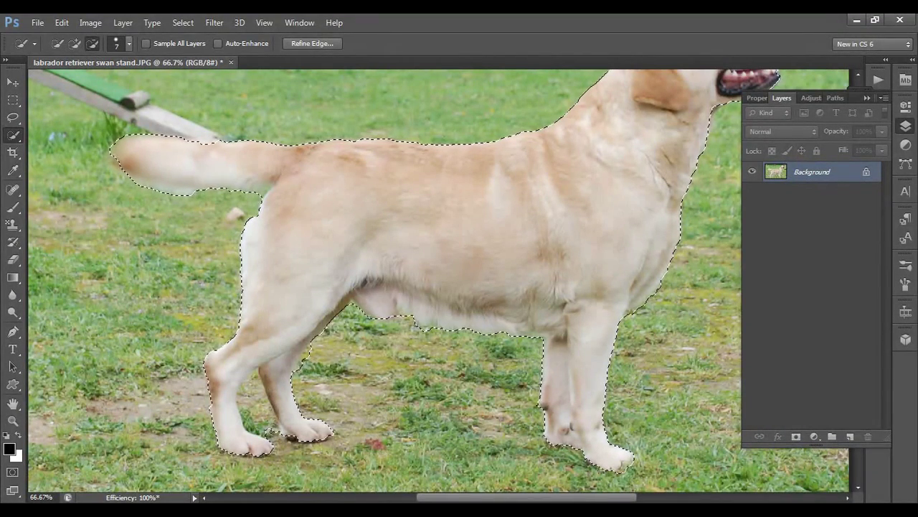
left_click_drag(260, 422, 261, 423)
left_click_drag(248, 397, 249, 393)
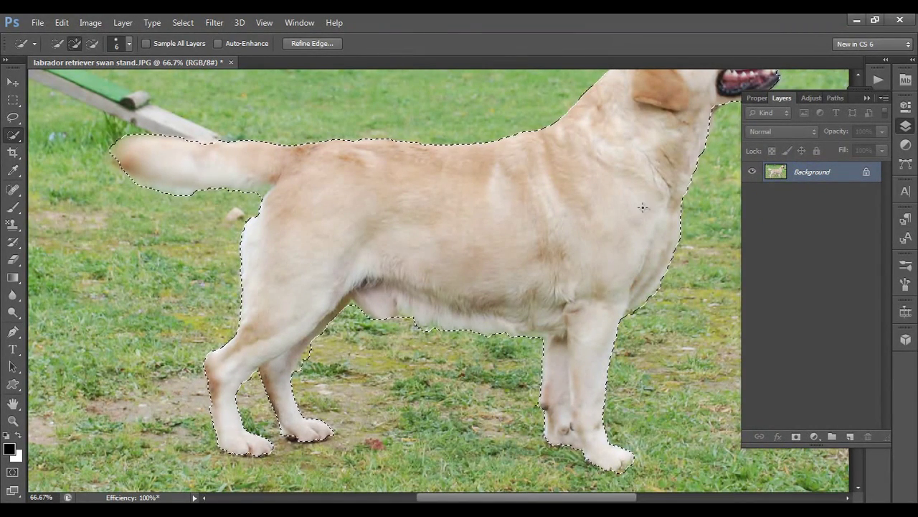
Subtract the strip of background above the dog's muzzle from the selection and return the brush to adding
left_click_drag(667, 141, 533, 279)
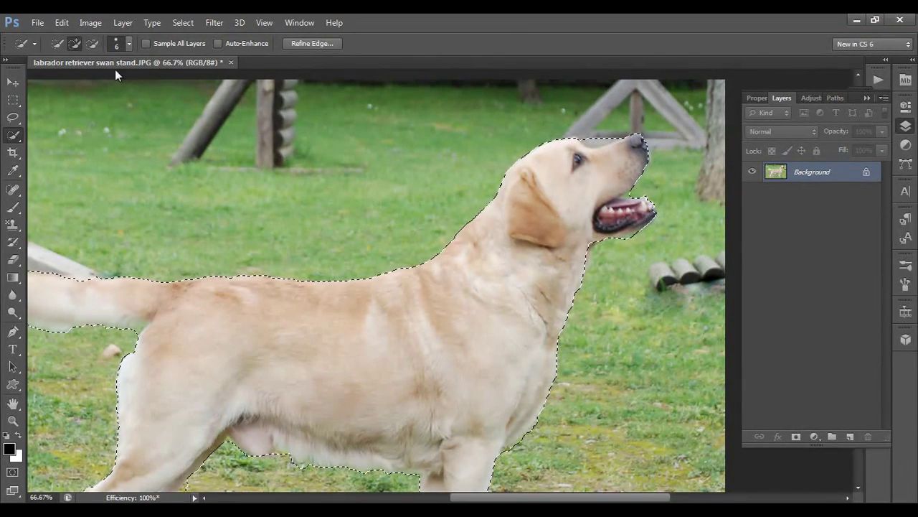
left_click(92, 43)
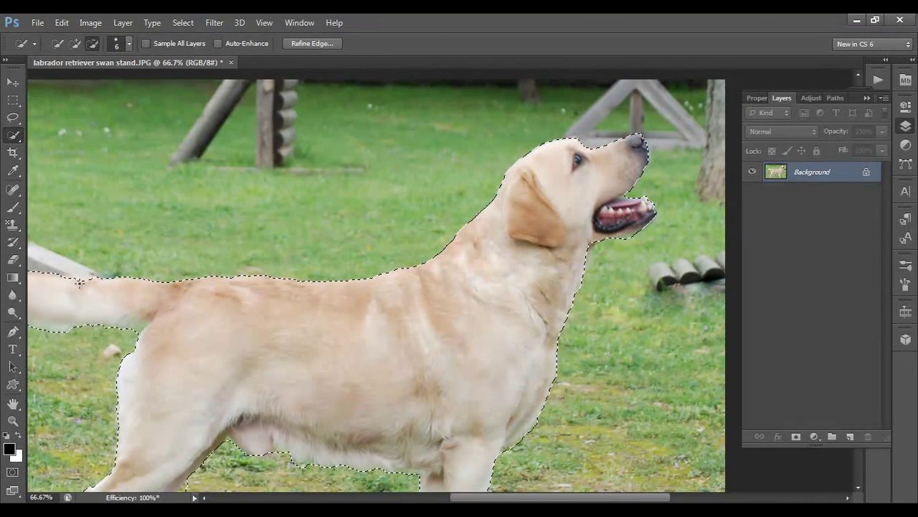
left_click(75, 43)
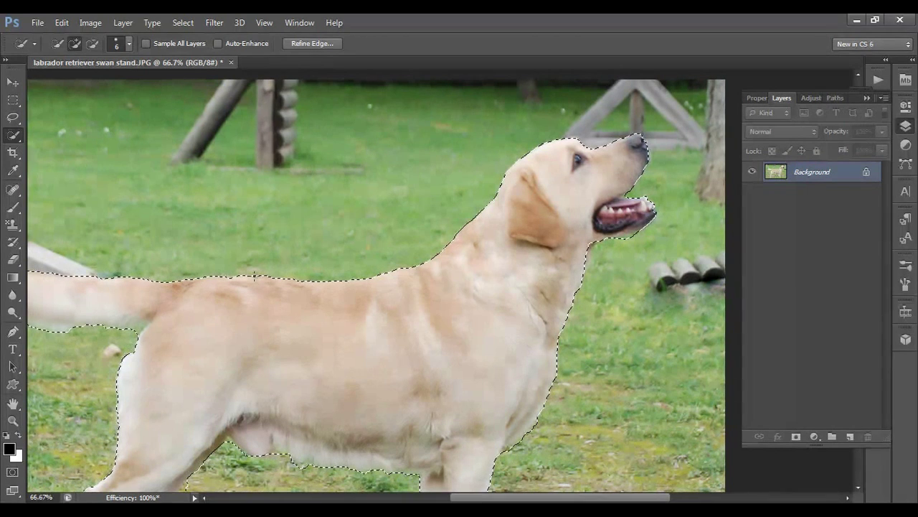
Open Refine Edge for the dog selection and preview it in the Black & White view
left_click(309, 45)
left_click_drag(407, 91, 673, 77)
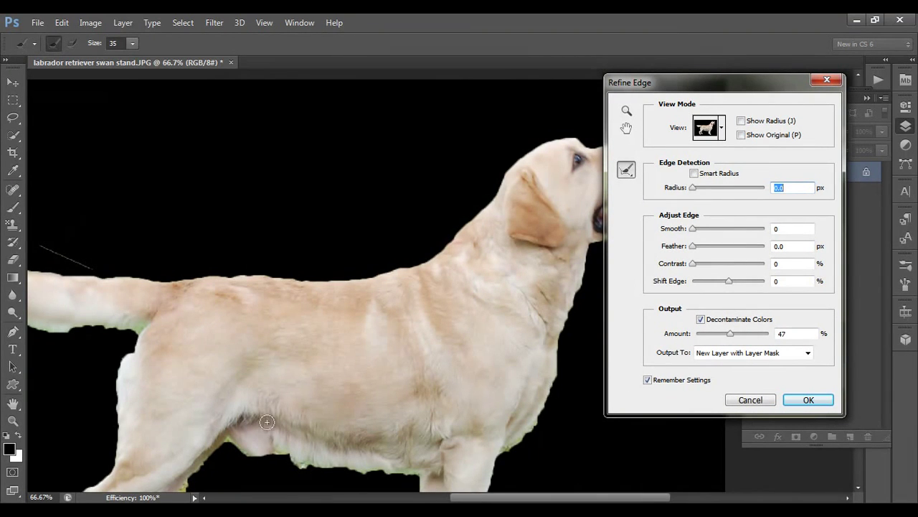
left_click(721, 130)
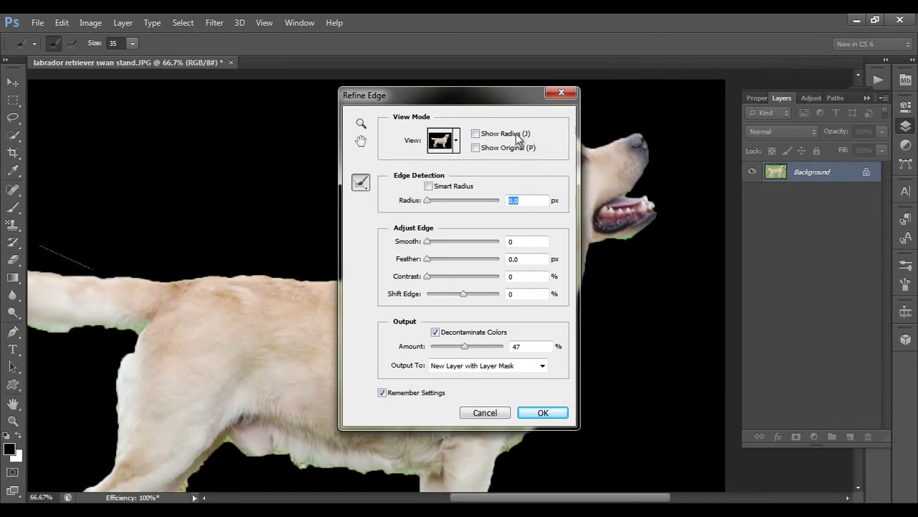
left_click(456, 140)
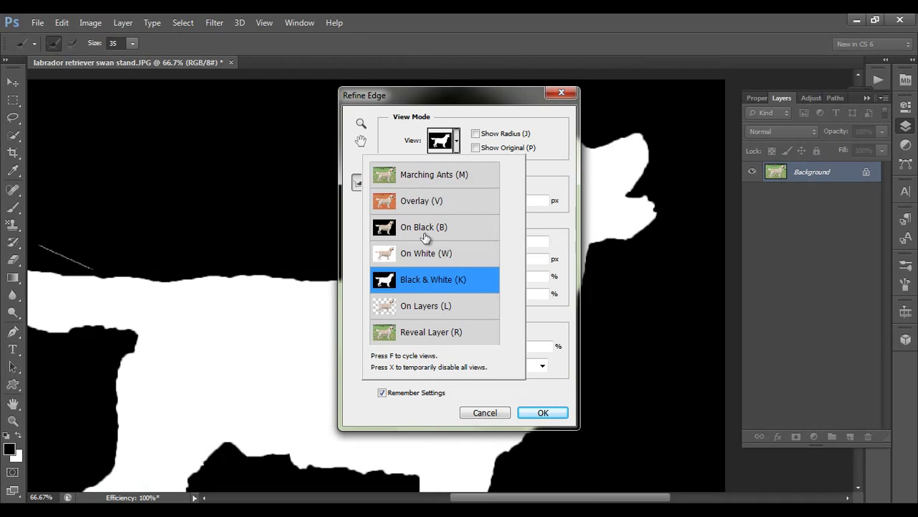
left_click(414, 91)
left_click_drag(414, 91, 648, 73)
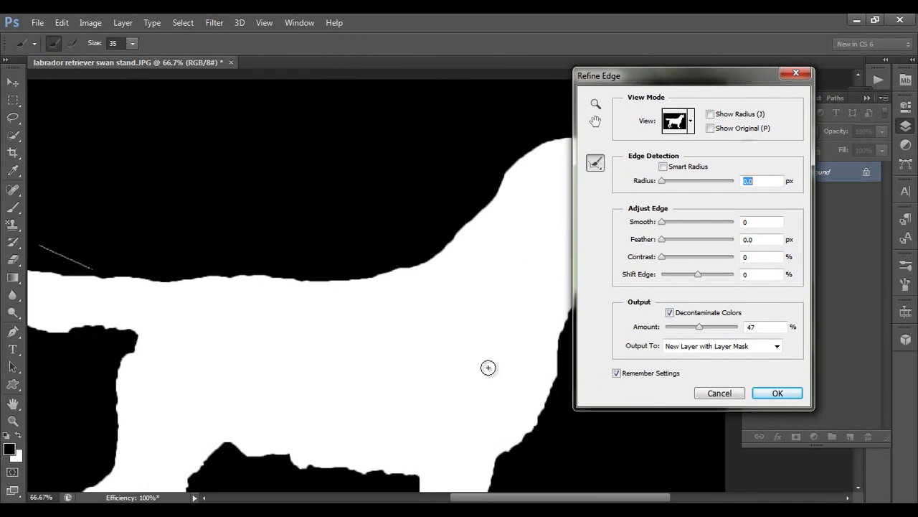
Preview the cutout in the On Layers and Reveal Layer views and set the view mode to On Black
left_click(693, 123)
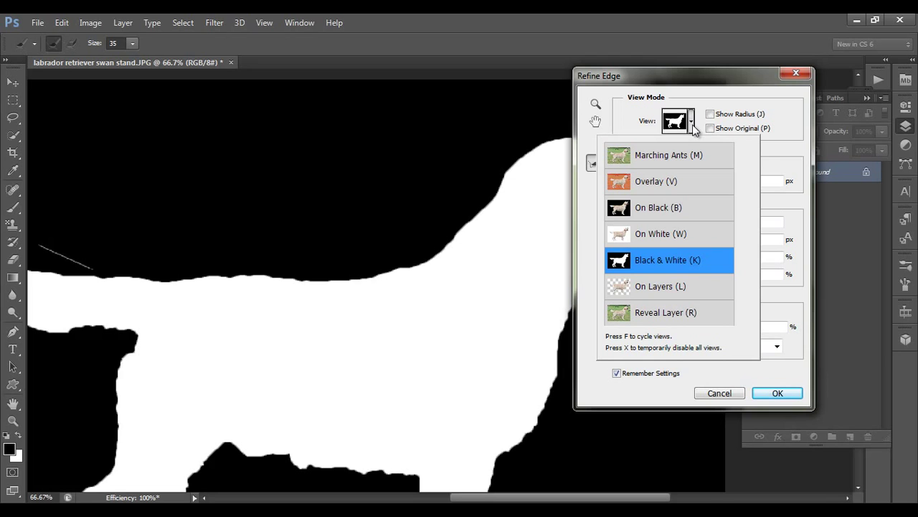
left_click(660, 284)
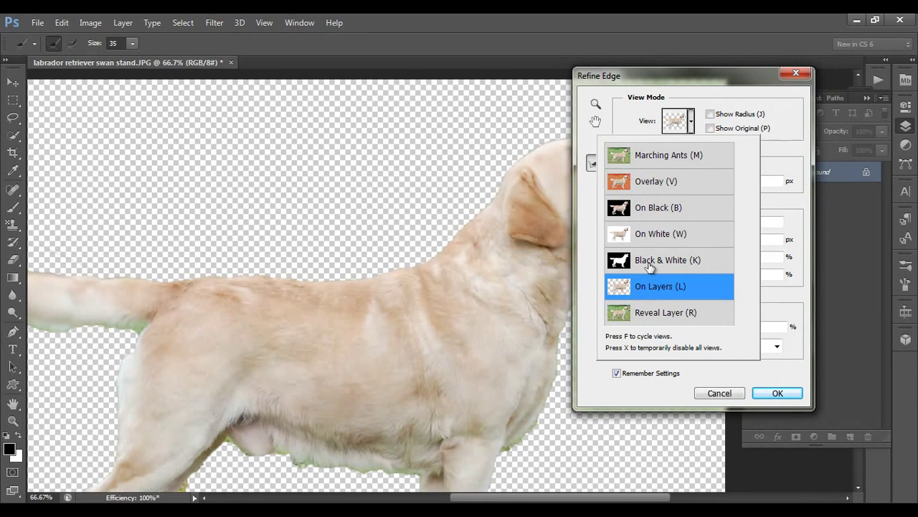
left_click(681, 320)
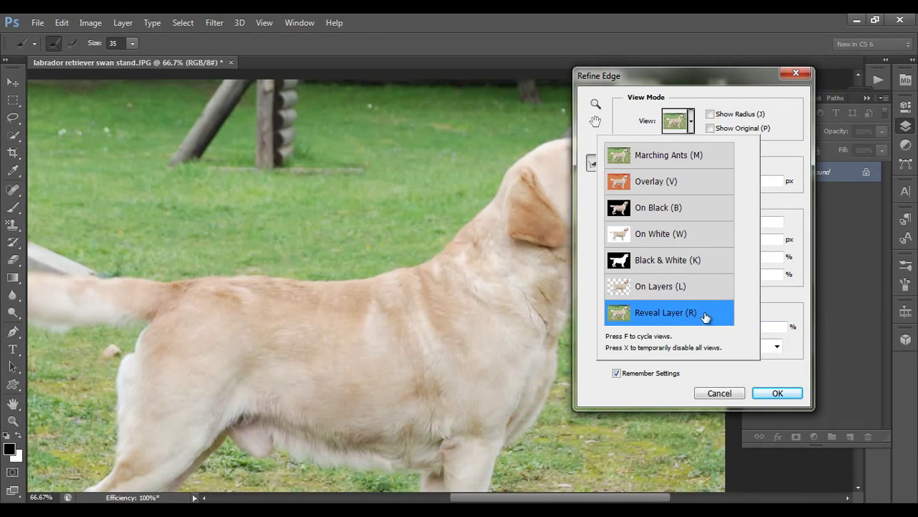
left_click(666, 159)
left_click(649, 209)
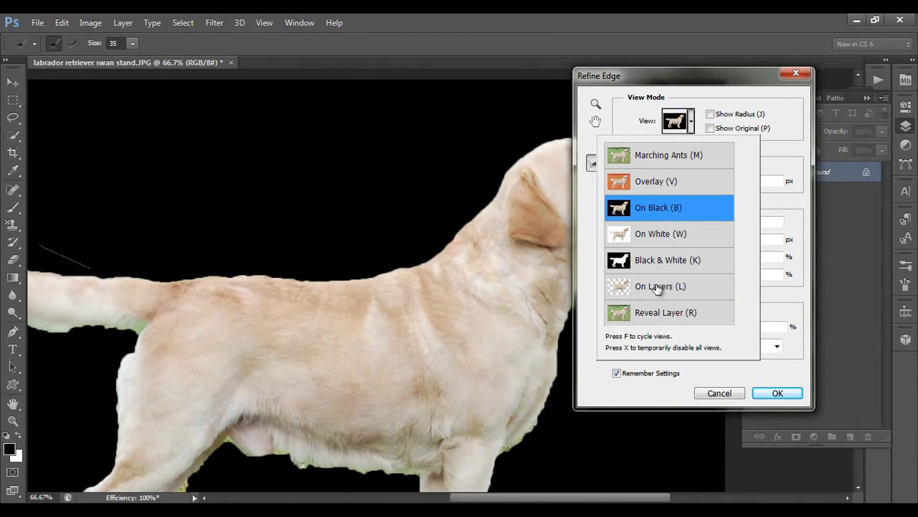
left_click(659, 87)
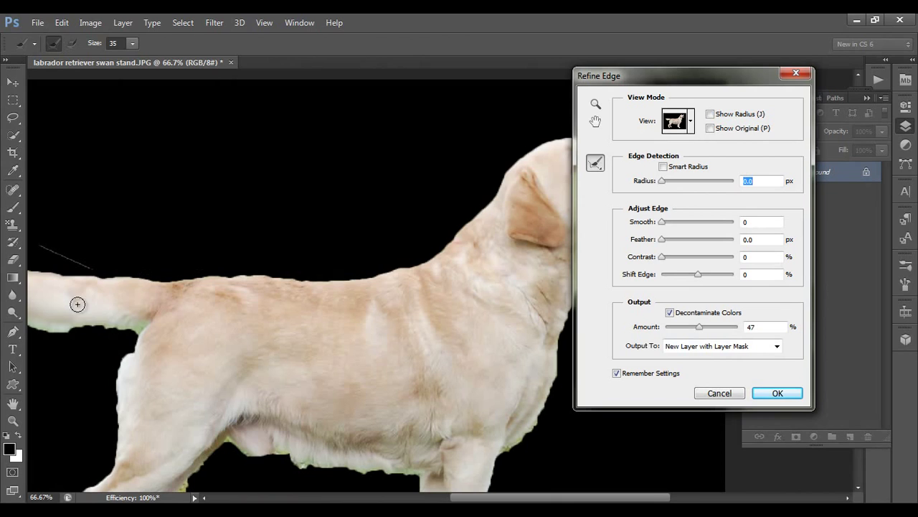
Set the edge detection Radius to 0.7 px, Smooth to 5 and Feather to 1.9 px
left_click(711, 115)
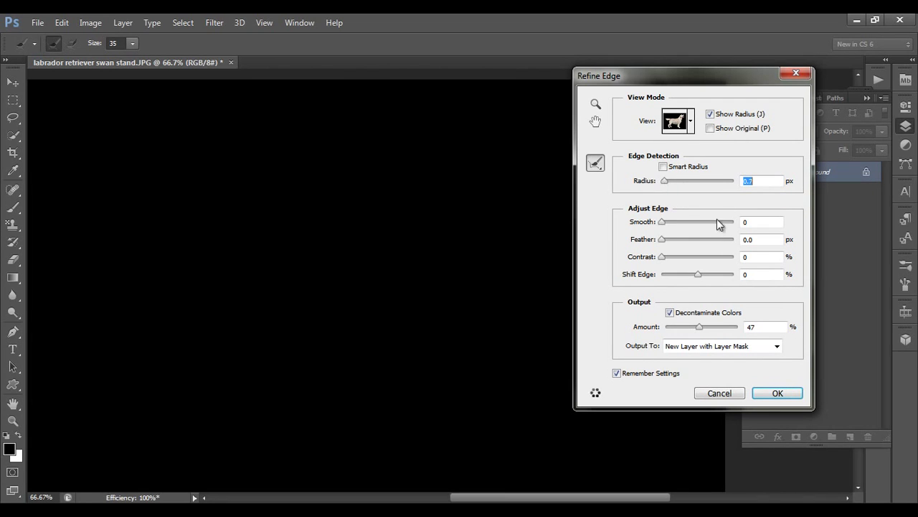
left_click(710, 114)
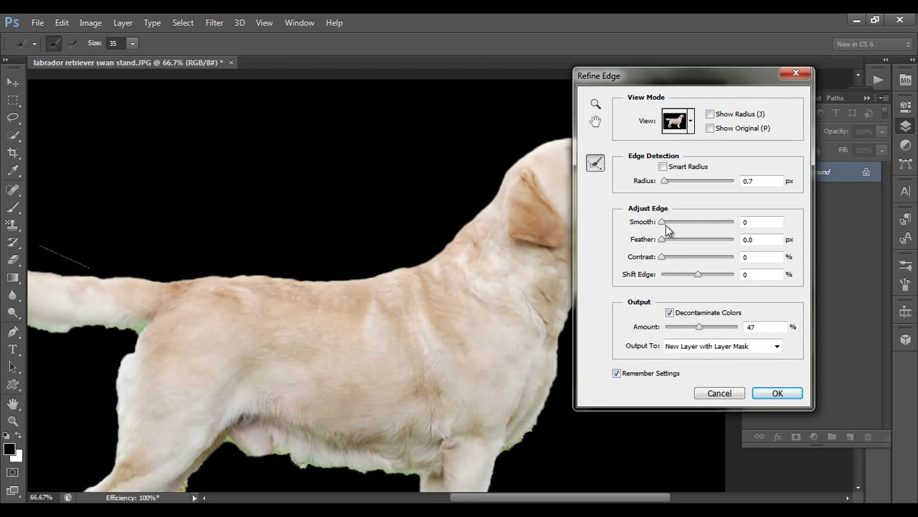
left_click_drag(673, 228, 667, 229)
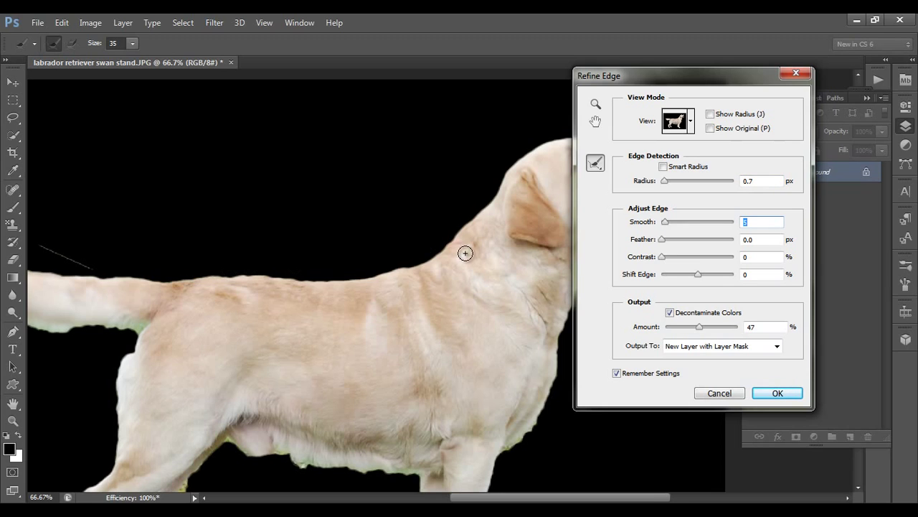
left_click_drag(664, 242, 666, 256)
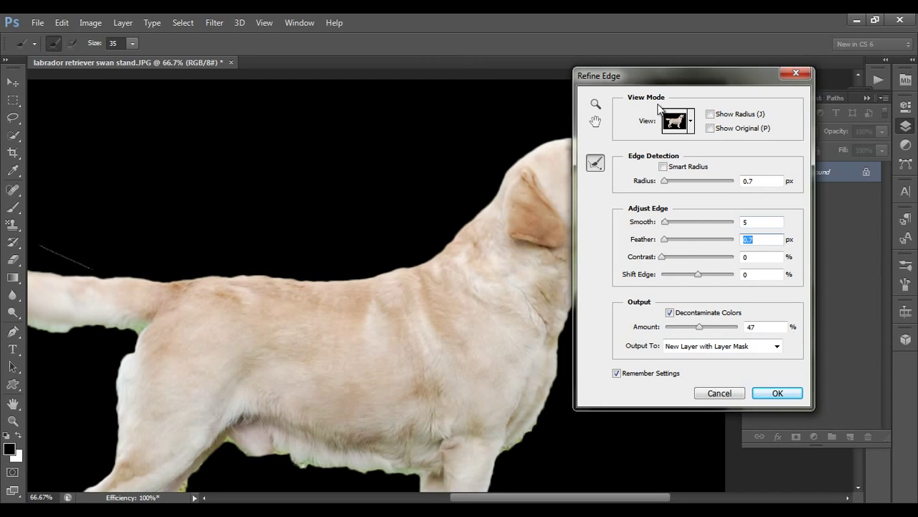
left_click_drag(671, 75, 716, 49)
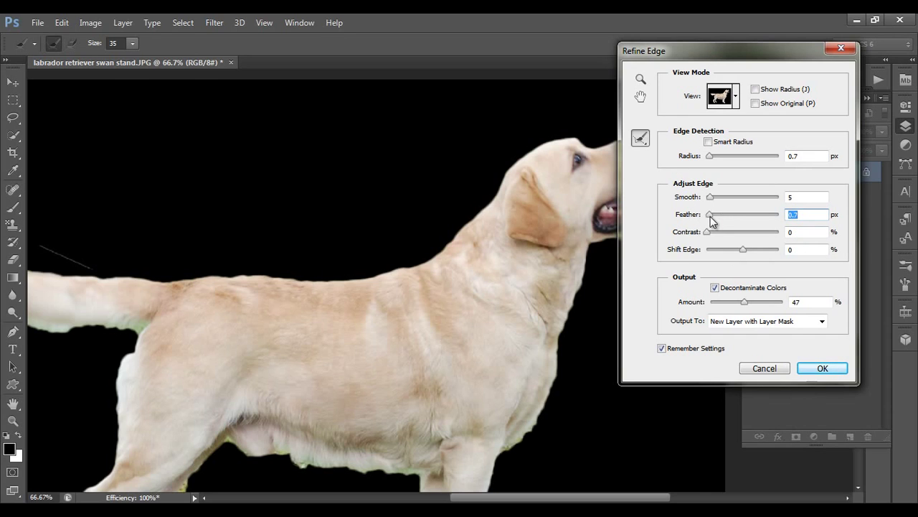
left_click_drag(710, 216, 713, 216)
left_click_drag(714, 217, 713, 219)
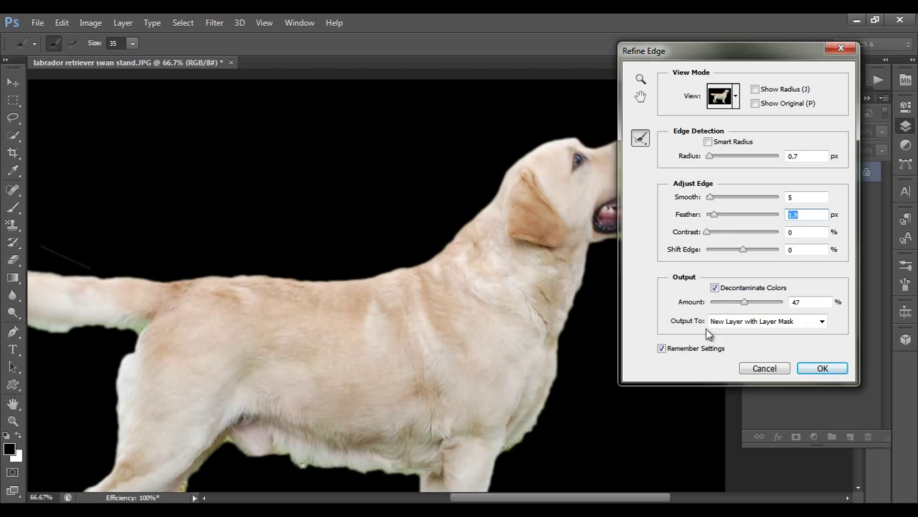
Turn off Decontaminate Colors and choose the Refine Radius Tool for touching up the dog's edges
left_click(715, 287)
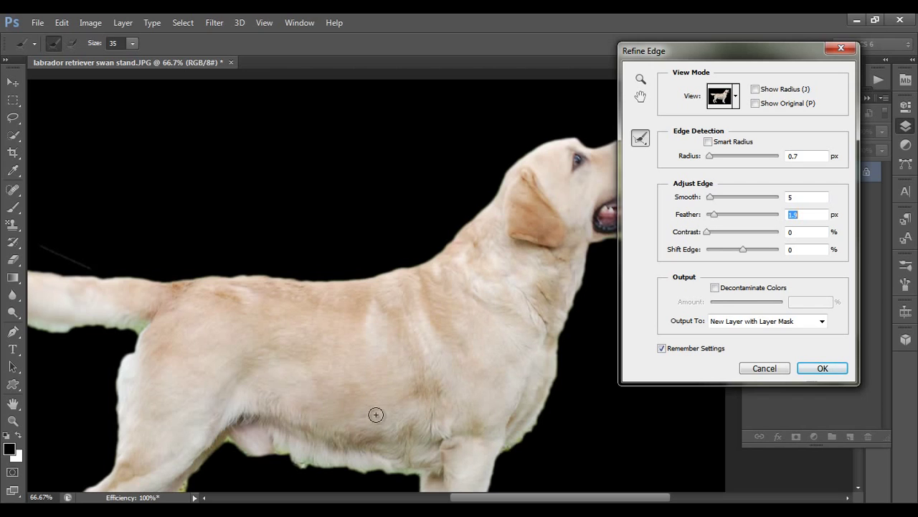
left_click(715, 288)
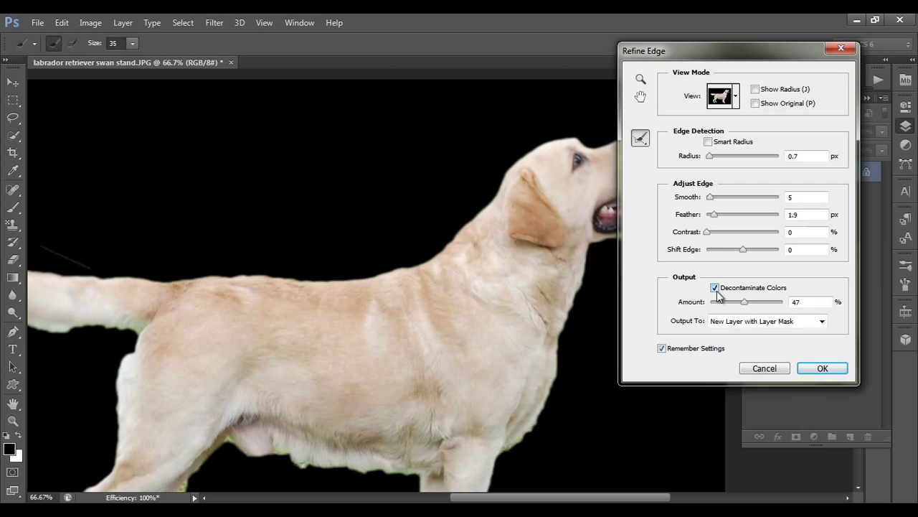
left_click(715, 287)
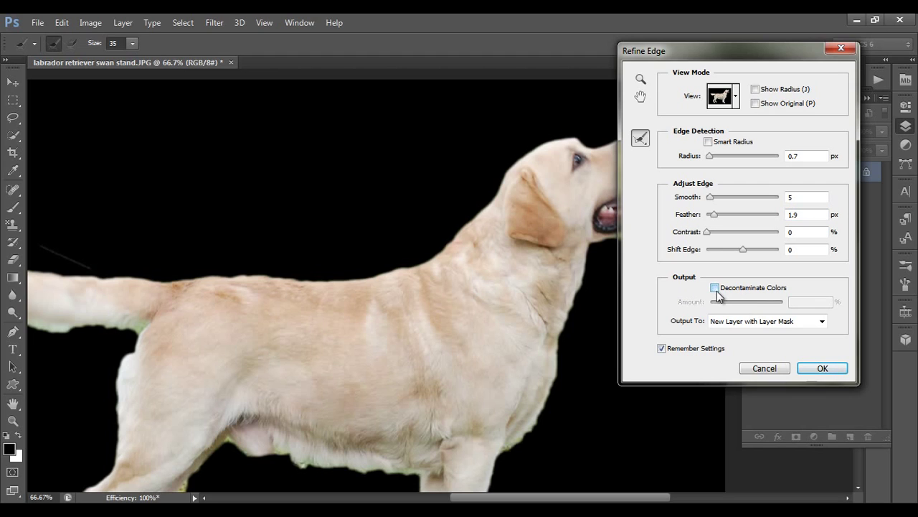
left_click(645, 142)
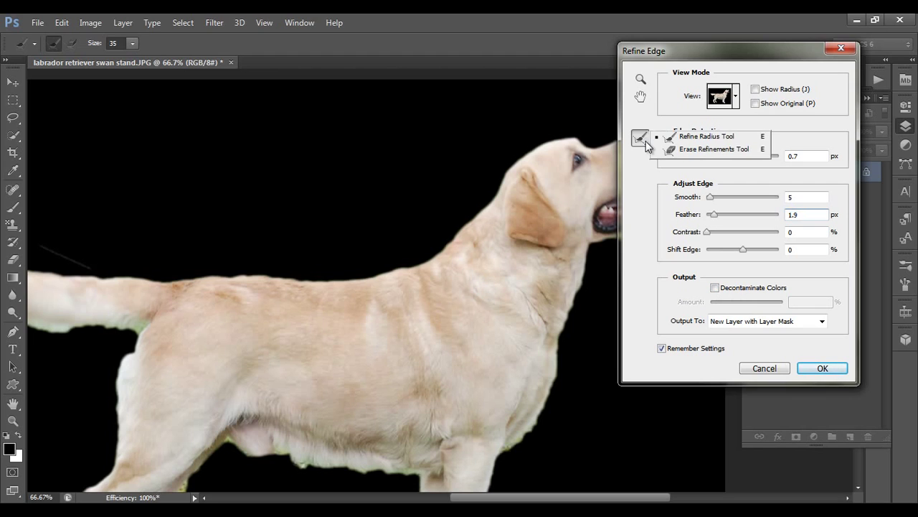
left_click(703, 139)
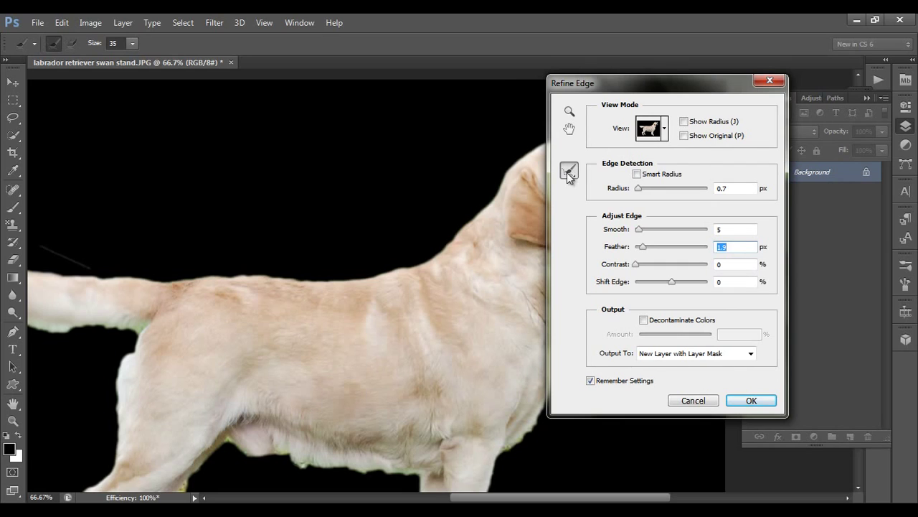
Brush over the edge at the base of the dog's tail and over the front paw with the Refine Radius Tool
left_click(568, 171)
left_click(599, 169)
left_click_drag(182, 342, 287, 321)
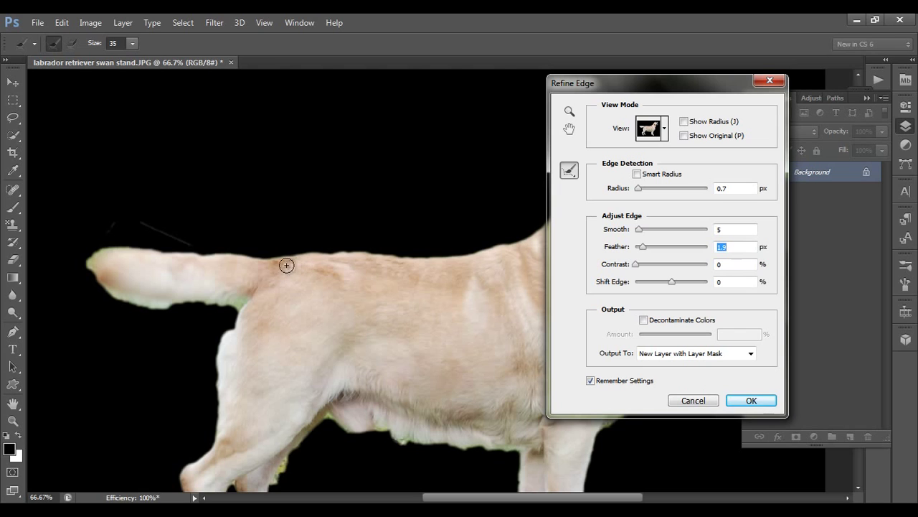
left_click_drag(265, 267, 248, 267)
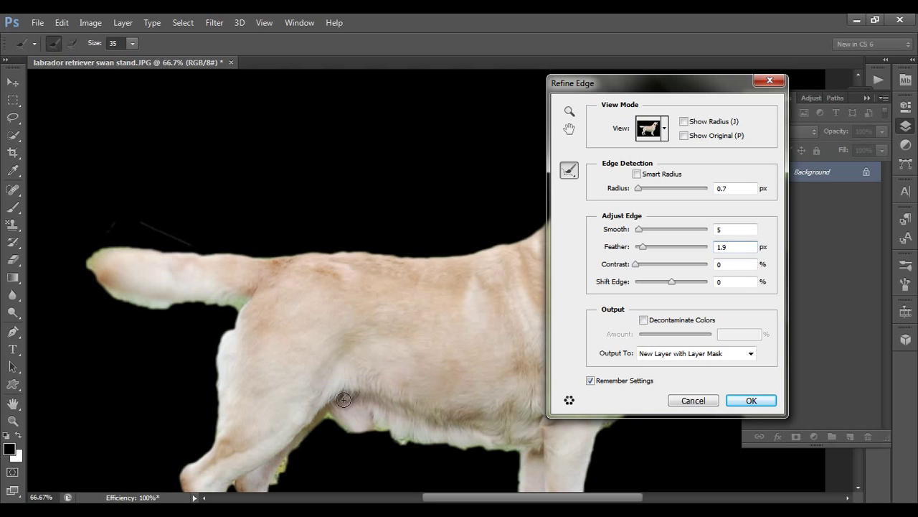
left_click_drag(324, 381, 127, 215)
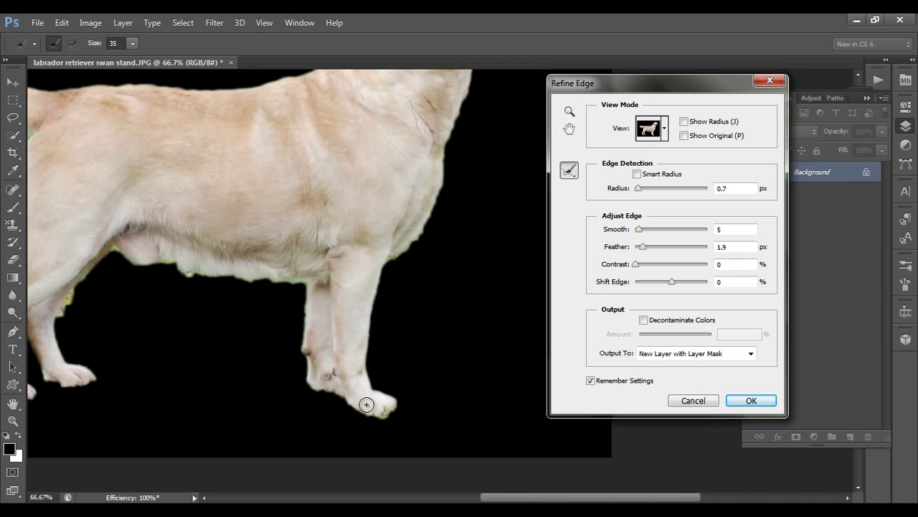
mouse_move(380, 407)
left_mouse_down()
mouse_move(393, 365)
mouse_move(374, 396)
left_mouse_up()
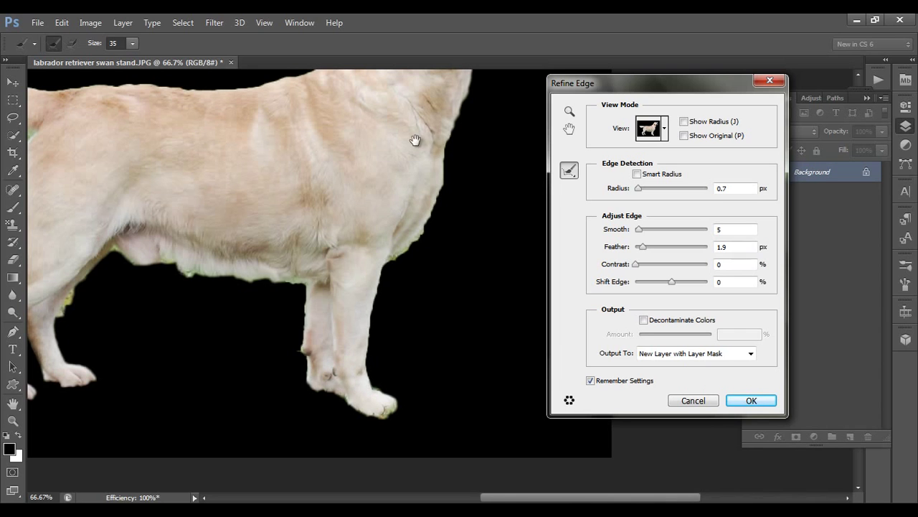
left_click_drag(414, 139, 414, 361)
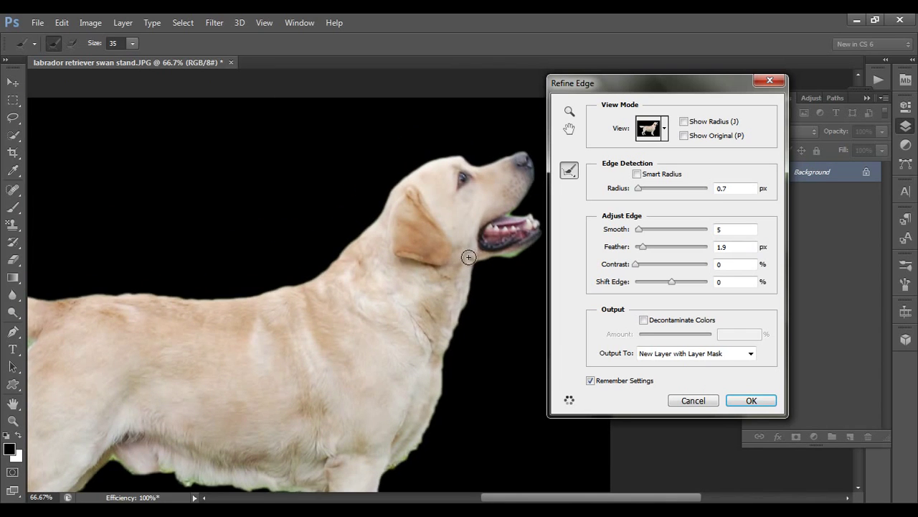
Brush under the dog's jaw and along the inner hind leg with the Erase Refinements Tool, reducing its size to 15
left_click(572, 178)
left_click(602, 184)
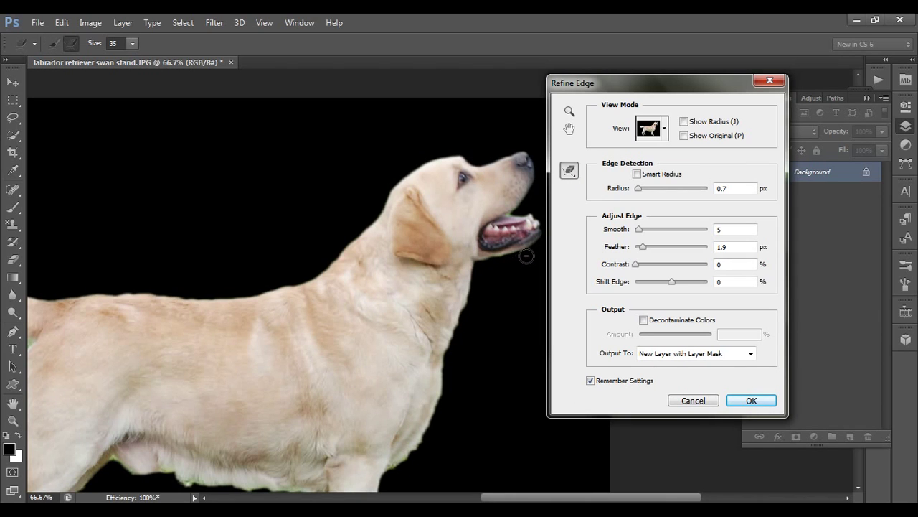
mouse_move(531, 256)
left_mouse_down()
mouse_move(496, 266)
mouse_move(503, 264)
left_mouse_up()
left_click_drag(318, 231, 327, 225)
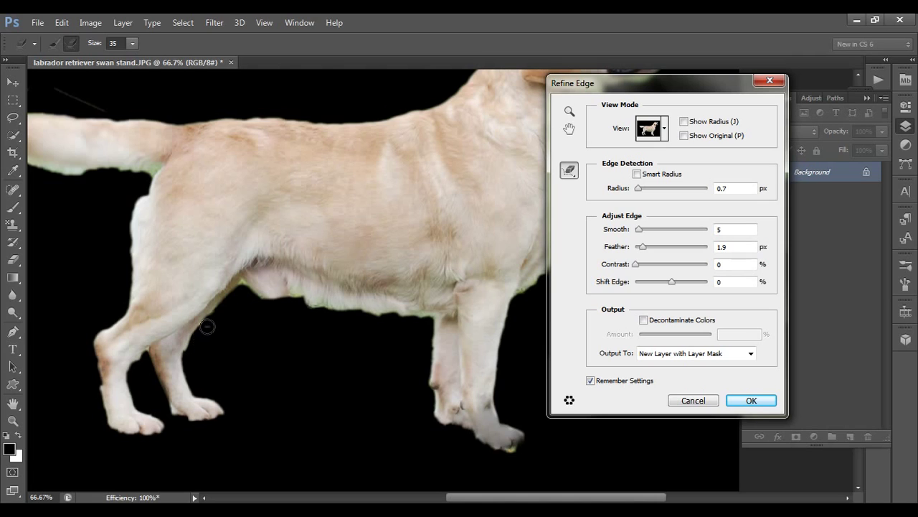
left_click_drag(207, 327, 192, 355)
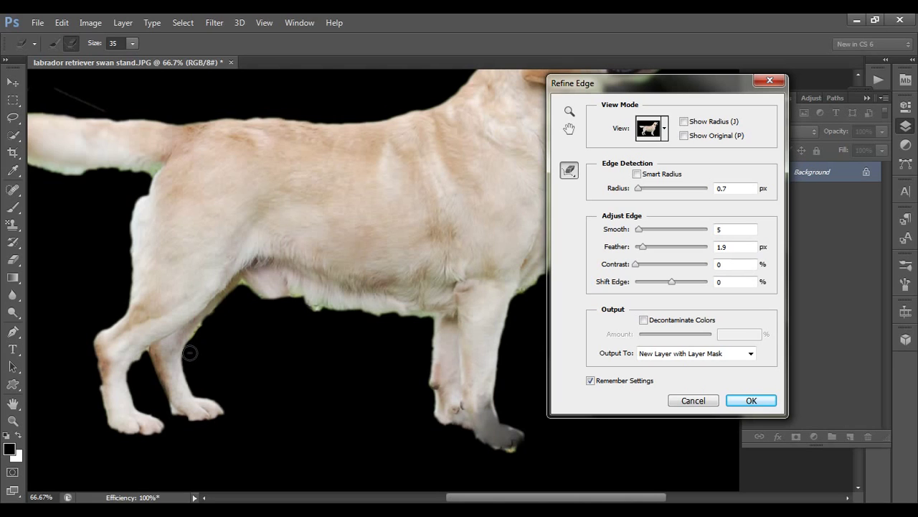
left_click_drag(190, 353, 239, 298)
key("bracketleft")
key("bracketleft")
key("bracketleft")
Output the refined selection as New Layer with Layer Mask
left_click_drag(643, 84, 686, 77)
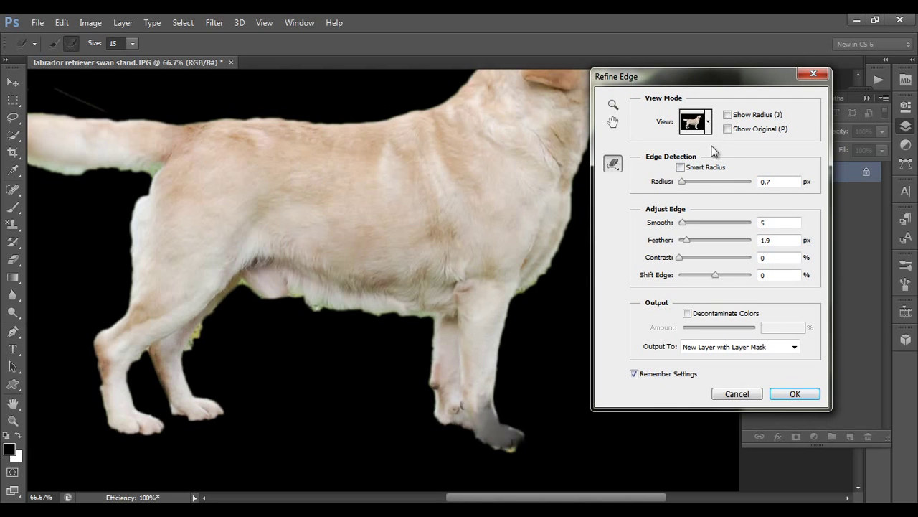
left_click(776, 347)
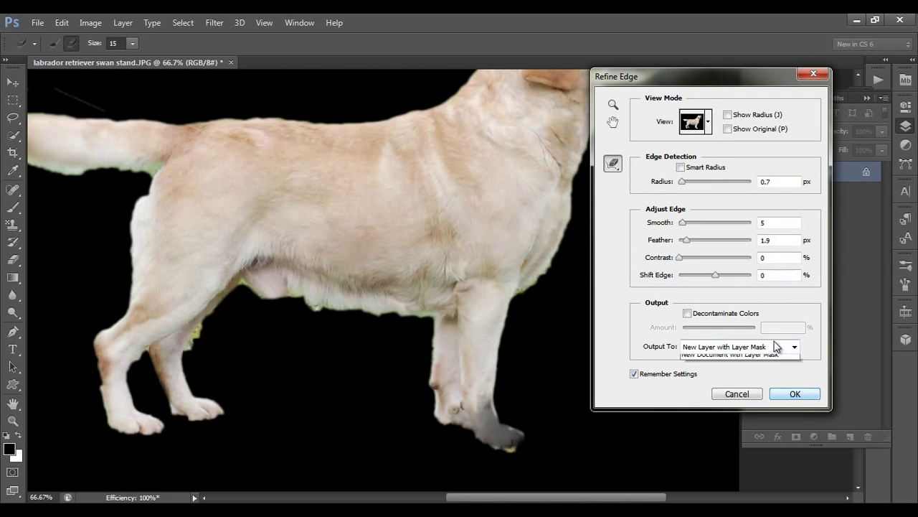
left_click(763, 391)
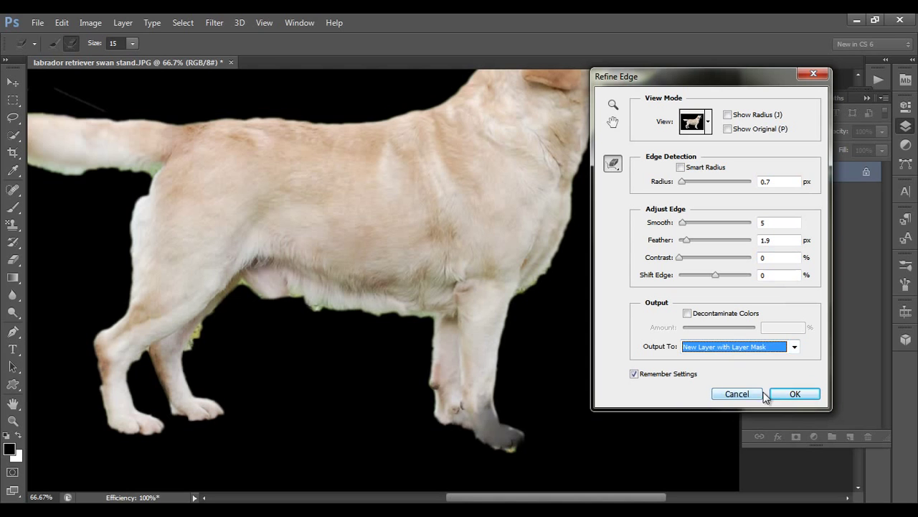
left_click(790, 395)
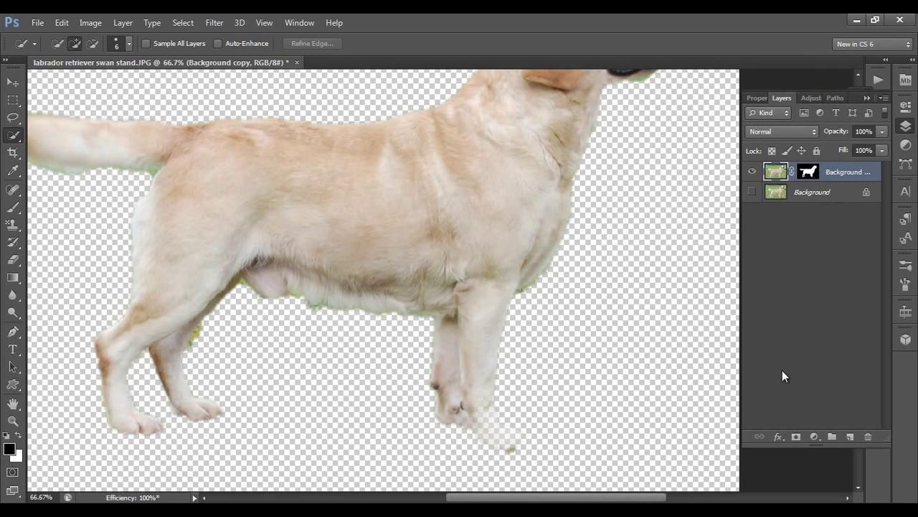
Add a new layer directly above the Background layer and fill it with black
left_click(804, 193)
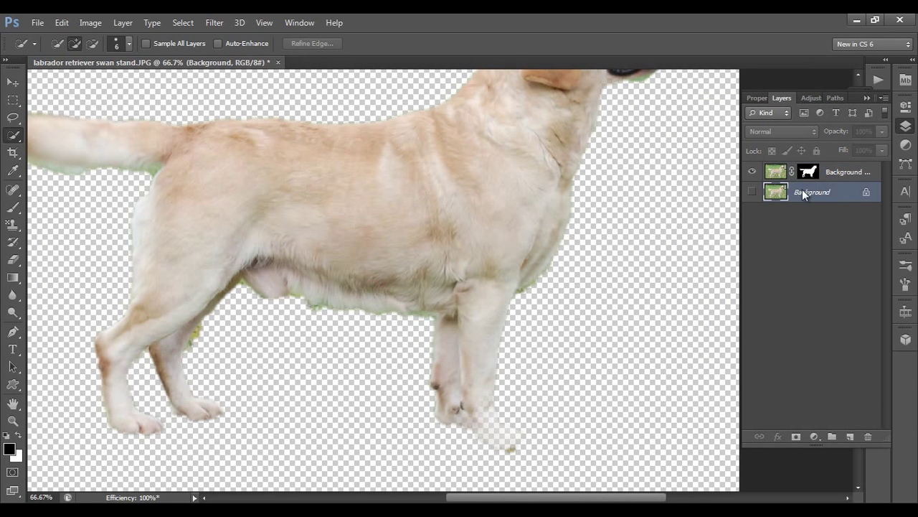
left_click(849, 437)
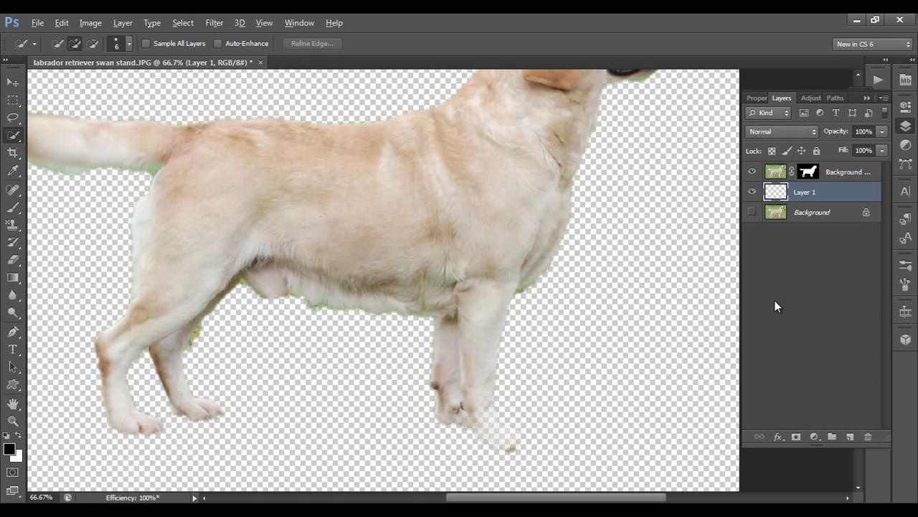
key("alt+BackSpace")
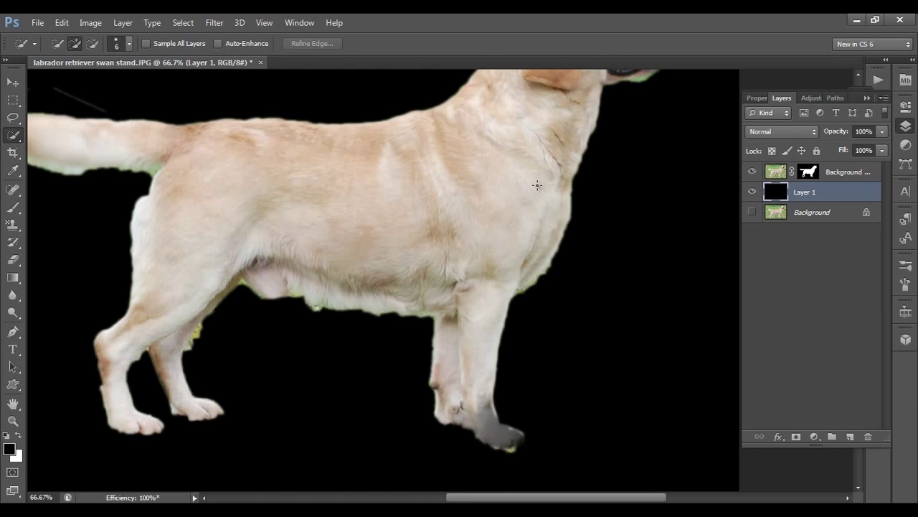
left_click_drag(492, 119, 495, 244)
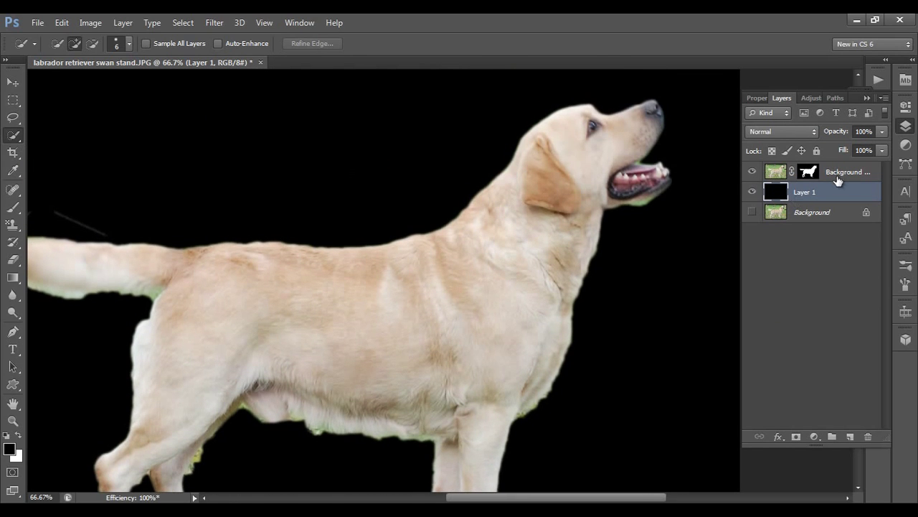
Select the dog layer's mask, disable it to reveal the original photo, and enable it again
left_click(808, 174)
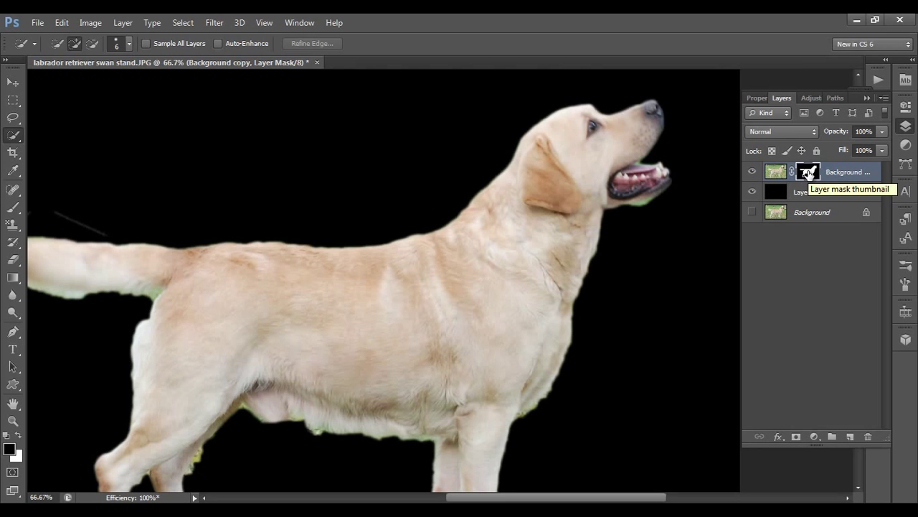
right_click(807, 173)
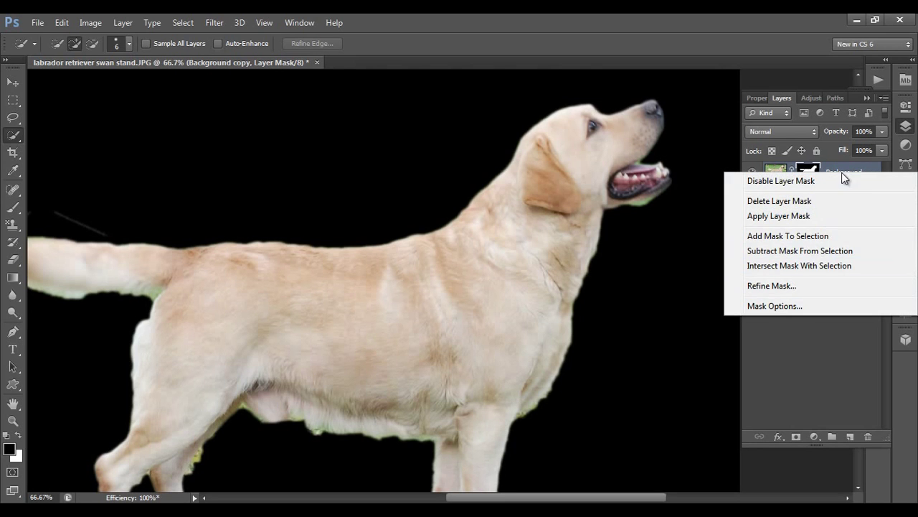
left_click(824, 180)
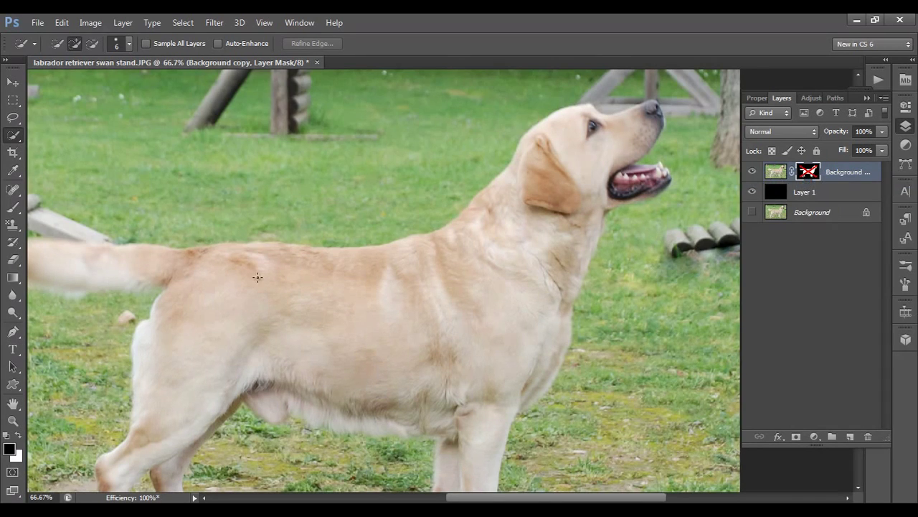
right_click(807, 174)
left_click(781, 179)
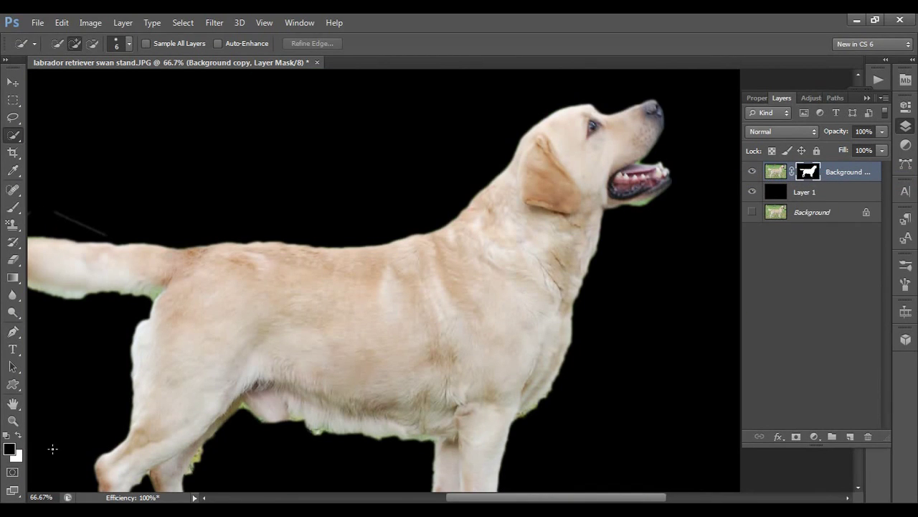
Paint black on the layer mask with a size 25 brush to remove the green fringe under the dog's jaw
key("b")
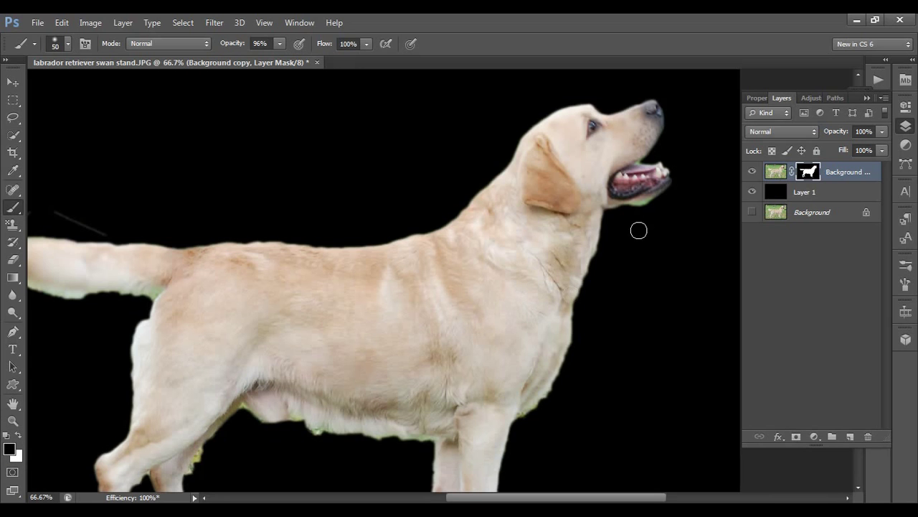
left_click(752, 191)
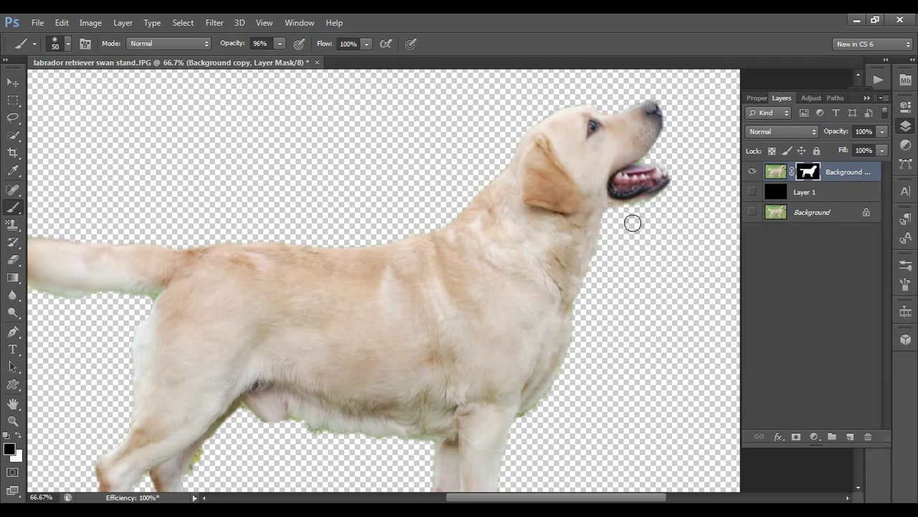
key("bracketleft")
key("bracketleft")
key("bracketleft")
key("bracketleft")
key("bracketleft")
left_click(752, 192)
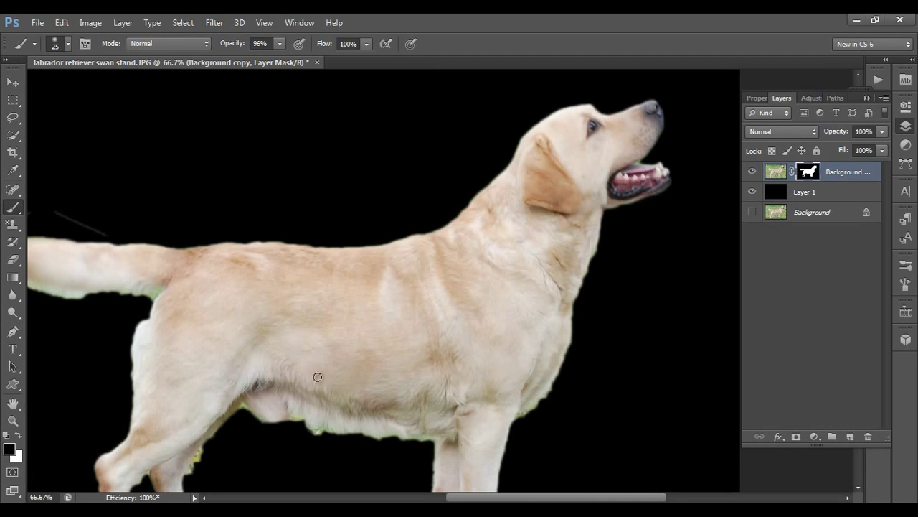
Paint black on the mask to remove the yellow-green fringe along the inner hind leg
scroll(317, 377, "down", 3)
scroll(379, 317, "left", 2)
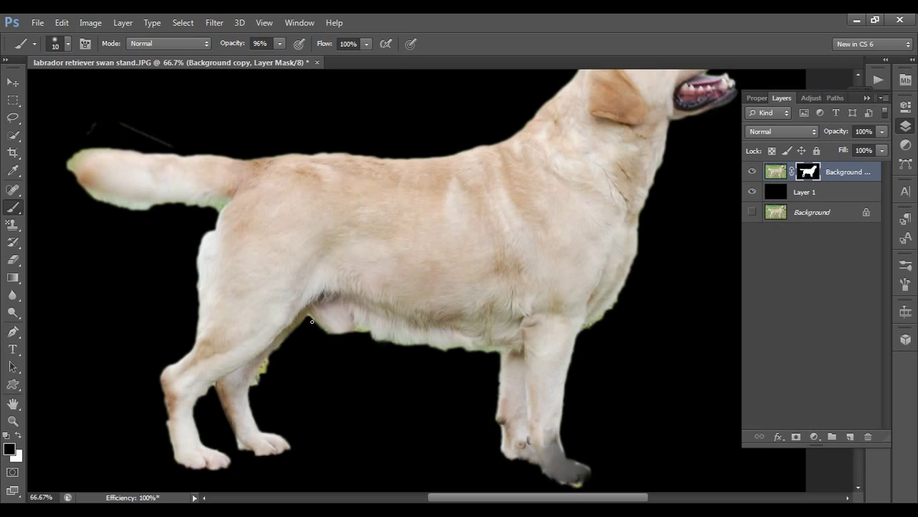
mouse_move(264, 386)
left_mouse_down()
mouse_move(265, 367)
mouse_move(257, 387)
mouse_move(281, 352)
left_mouse_up()
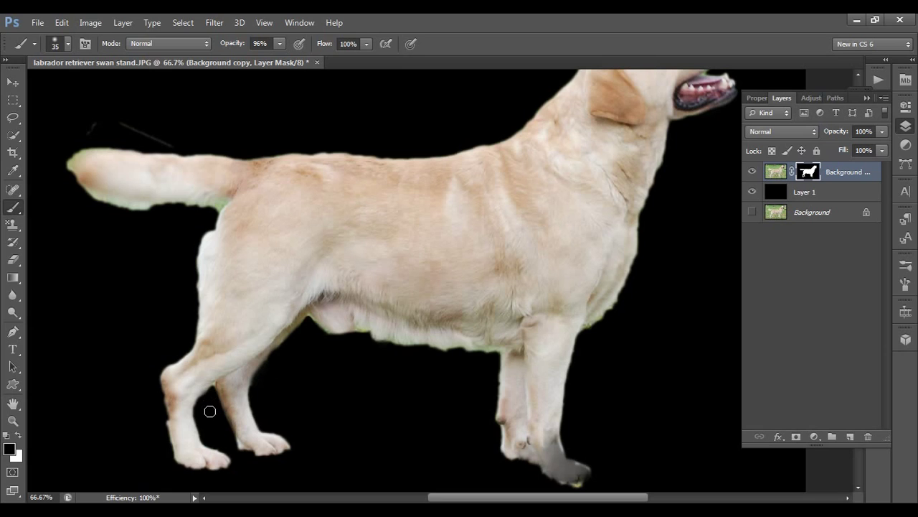
Mask out the green fringe around the tail and the stray lines above it with a size 35 black brush
mouse_move(165, 234)
left_mouse_down()
mouse_move(151, 214)
mouse_move(79, 193)
left_mouse_up()
mouse_move(165, 144)
left_mouse_down()
mouse_move(114, 117)
mouse_move(84, 117)
left_mouse_up()
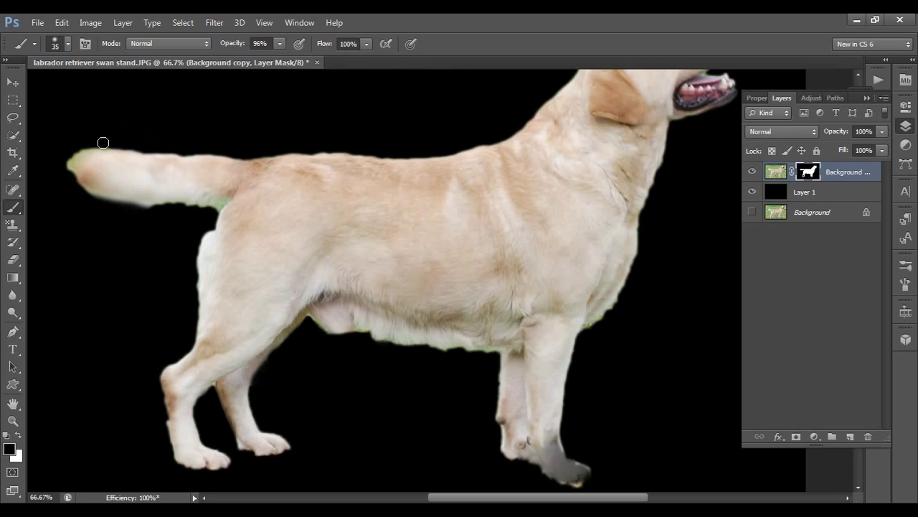
left_click_drag(74, 150, 68, 161)
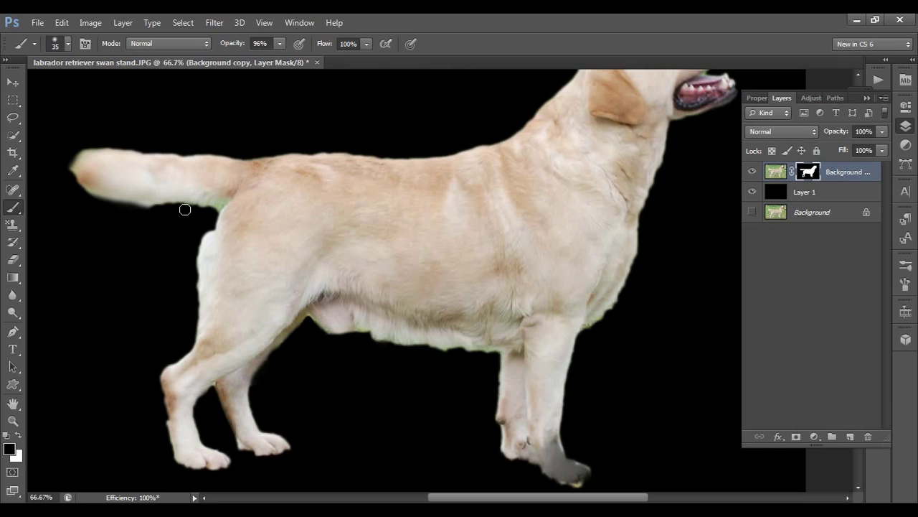
left_click_drag(184, 209, 84, 196)
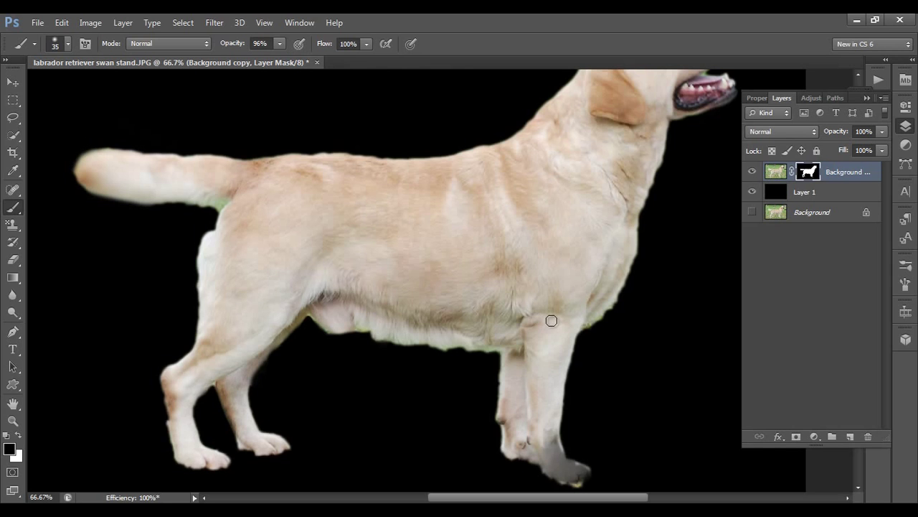
Paint white on the mask over the faded front paw to restore it, and return the foreground colour to black
left_click_drag(612, 410, 560, 299)
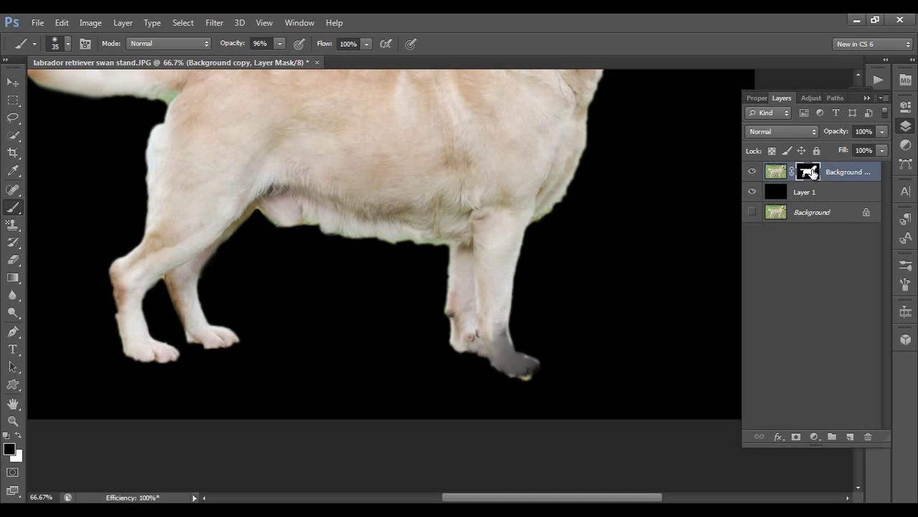
left_click(18, 437)
mouse_move(502, 355)
left_mouse_down()
mouse_move(493, 317)
mouse_move(504, 355)
mouse_move(481, 338)
mouse_move(476, 329)
mouse_move(528, 362)
mouse_move(517, 368)
mouse_move(497, 355)
mouse_move(510, 365)
mouse_move(482, 342)
mouse_move(467, 304)
mouse_move(477, 341)
mouse_move(509, 362)
left_mouse_up()
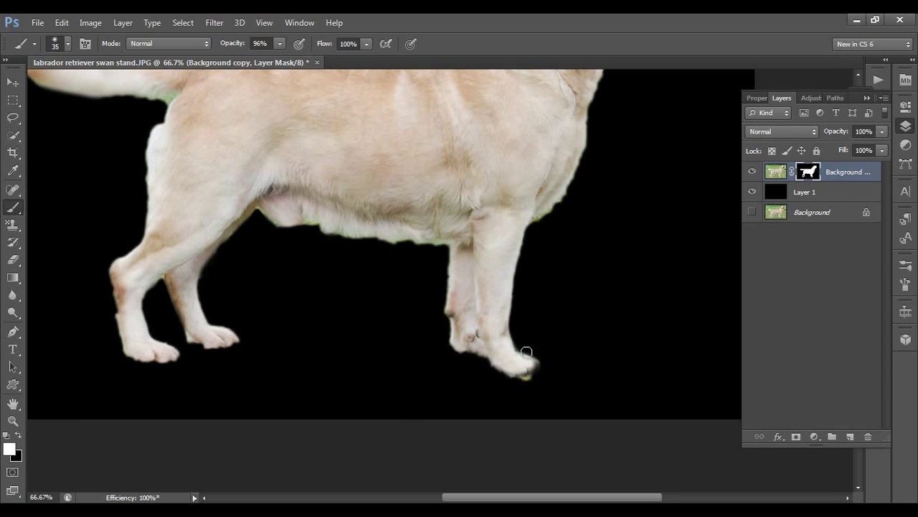
mouse_move(527, 353)
left_mouse_down()
mouse_move(529, 365)
mouse_move(501, 366)
mouse_move(534, 363)
left_mouse_up()
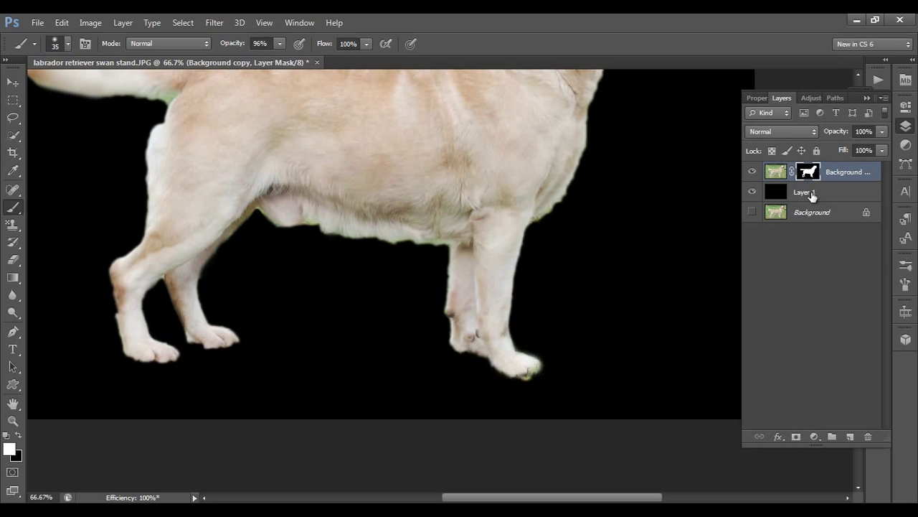
left_click(18, 435)
Try moving the dog layer down one level, undo it, and view the whole cutout at 50% zoom
key("ctrl+bracketleft")
key("ctrl+z")
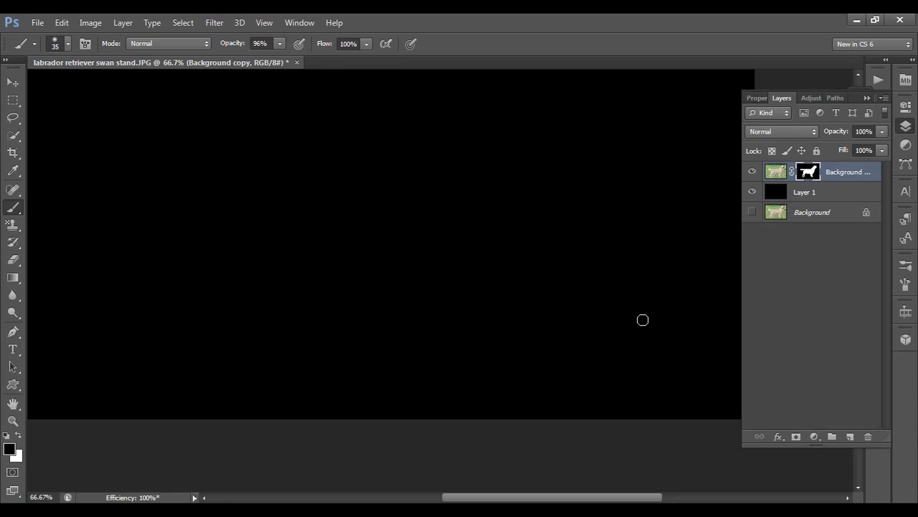
key("ctrl+minus")
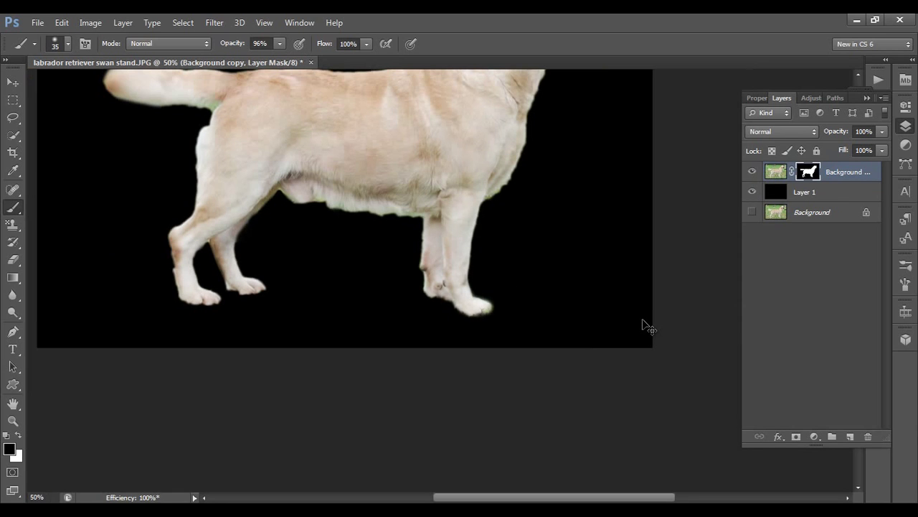
left_click_drag(429, 148, 506, 279)
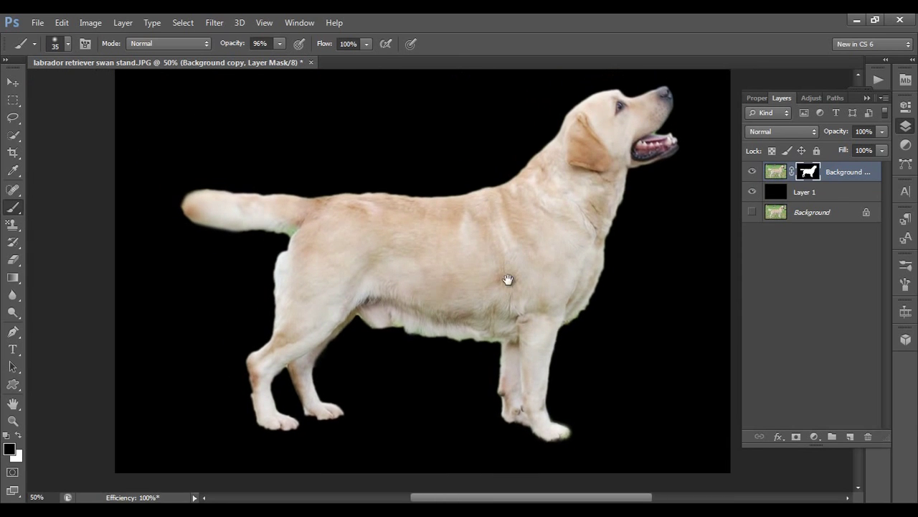
left_click_drag(553, 197, 537, 228)
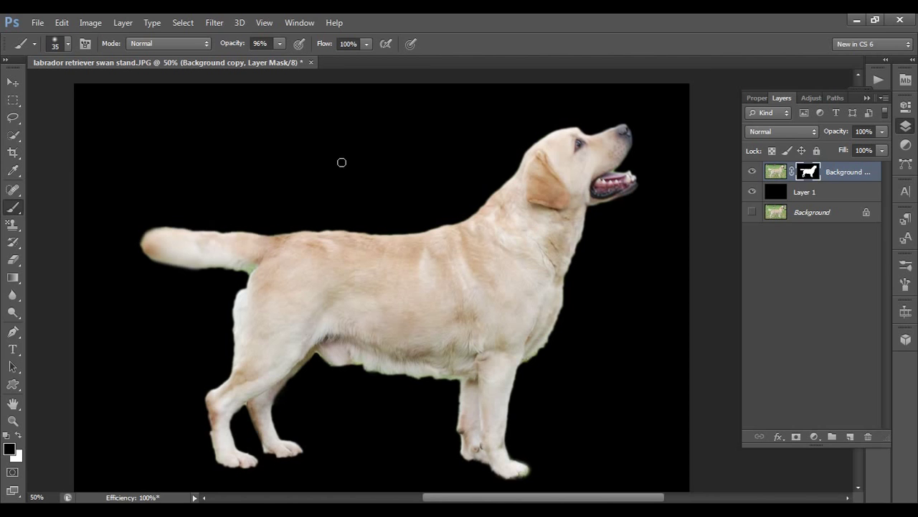
Browse for an image to open, navigating from My Folders on New Volume (F:) to the pixeltolife folder
left_click(38, 22)
left_click(45, 53)
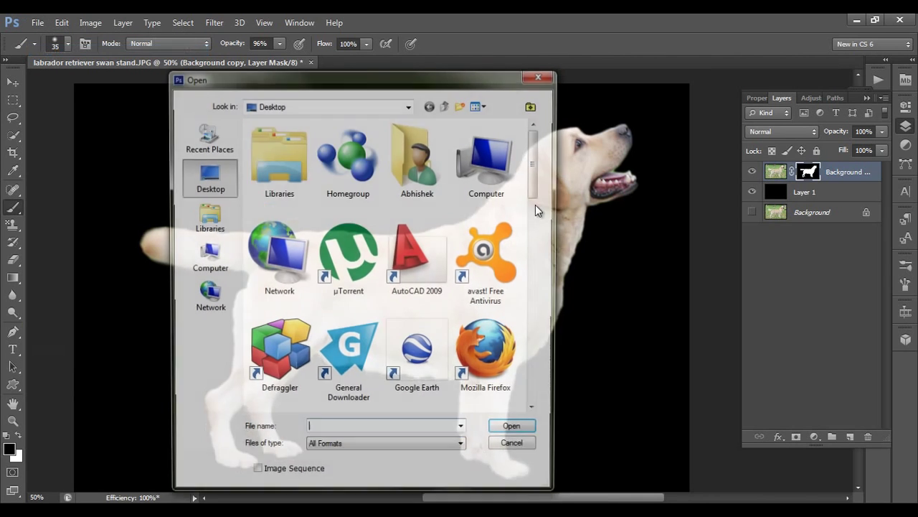
left_click(337, 106)
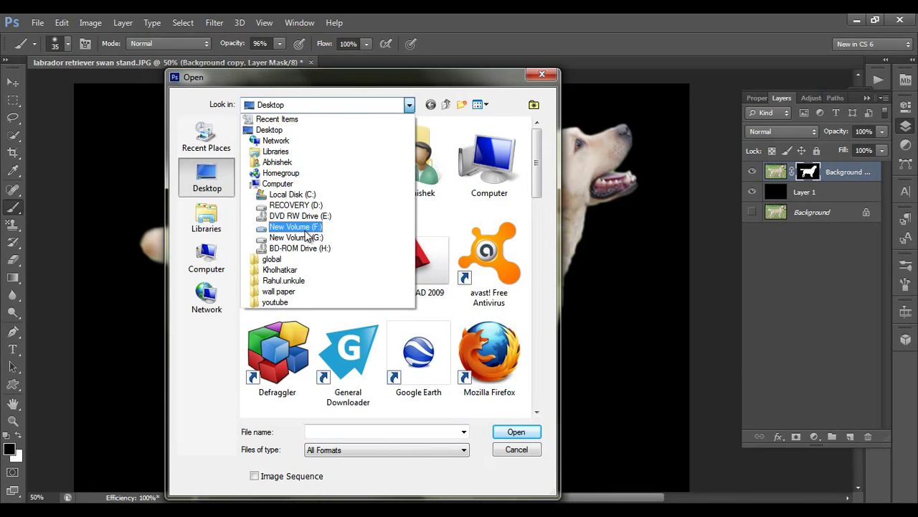
left_click(305, 230)
double_click(283, 152)
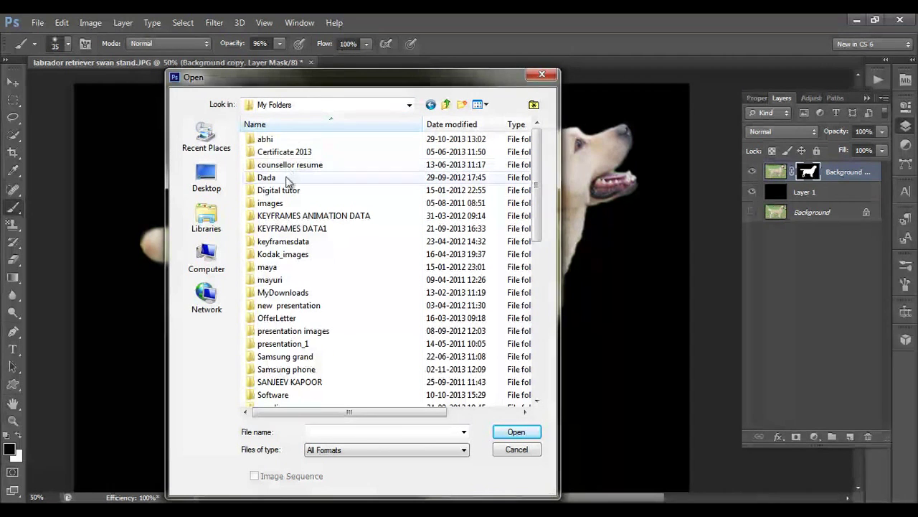
double_click(265, 140)
scroll(272, 149, "down", 10)
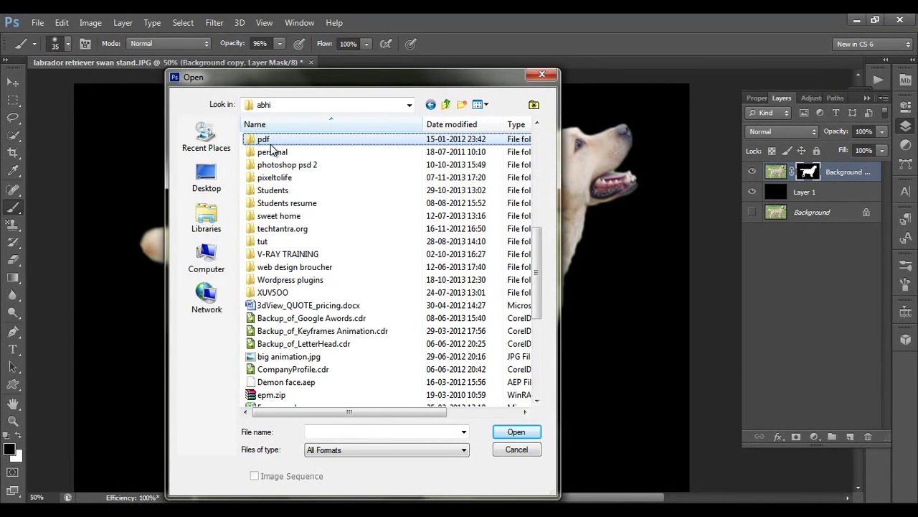
key("Down")
key("Down")
key("Down")
key("Return")
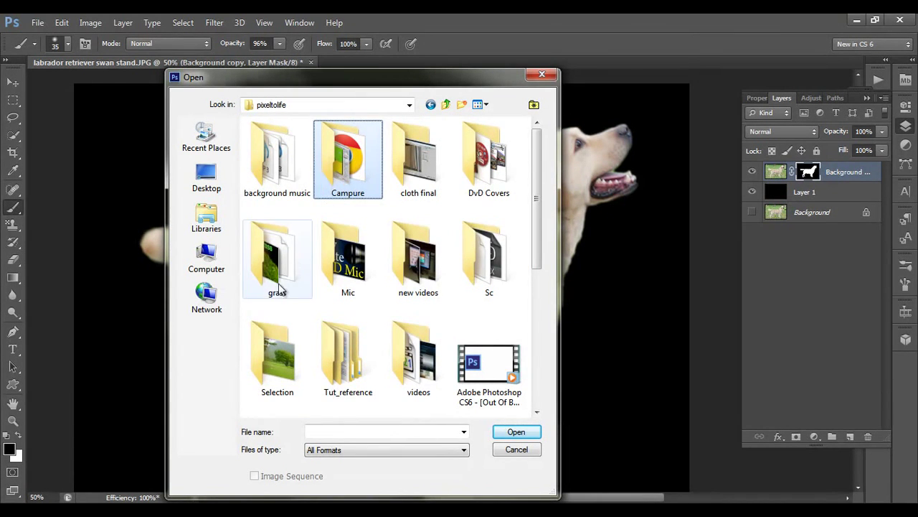
Open Green-Landscape-Wallpaper-HD-73.jpg from the Selection folder
left_click(275, 255)
double_click(277, 355)
left_click(297, 191)
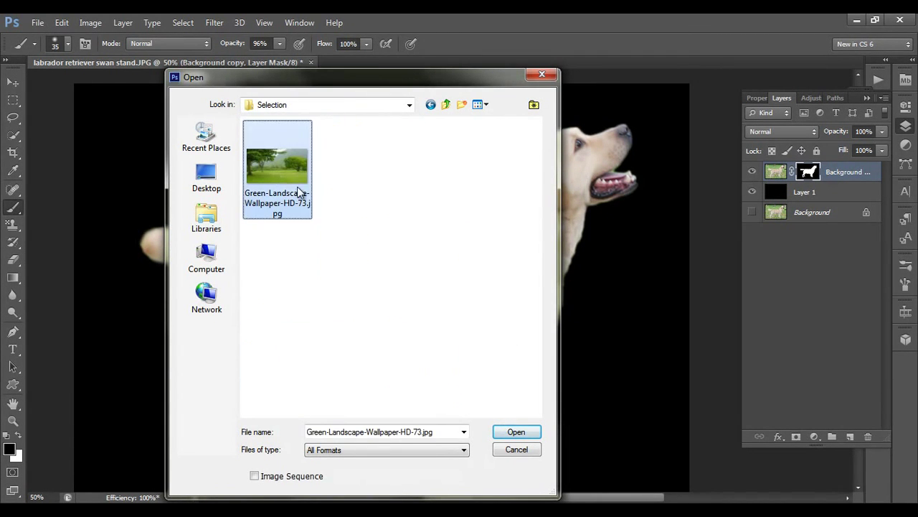
left_click(526, 435)
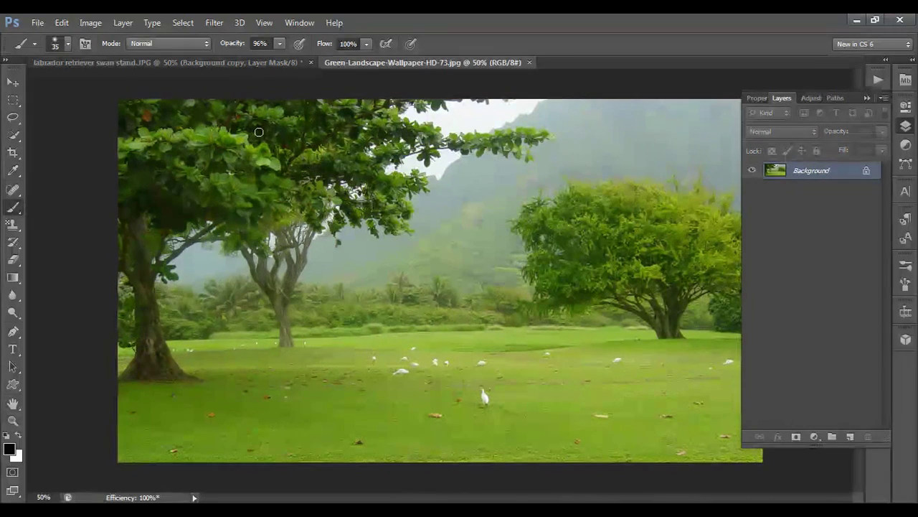
Float the labrador document in its own window, copy its masked dog layer into the landscape image, and minimise the labrador window
key("v")
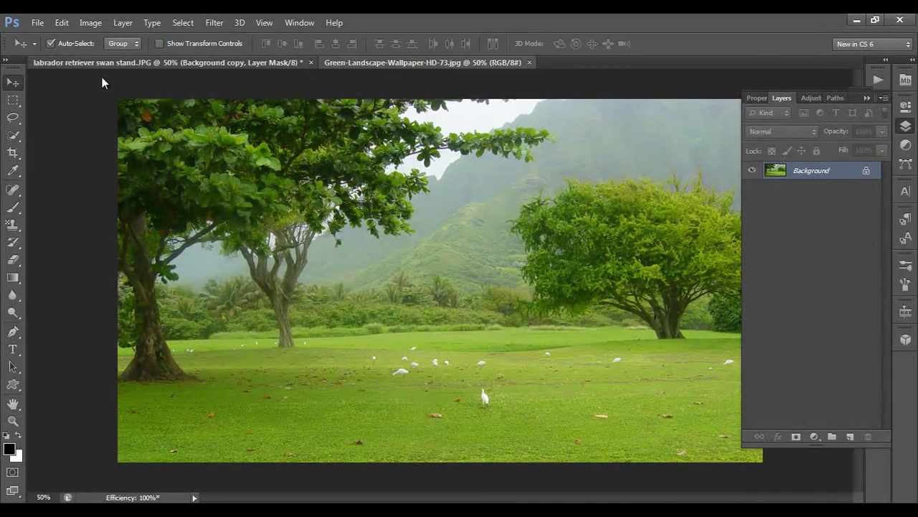
left_click_drag(101, 63, 62, 236)
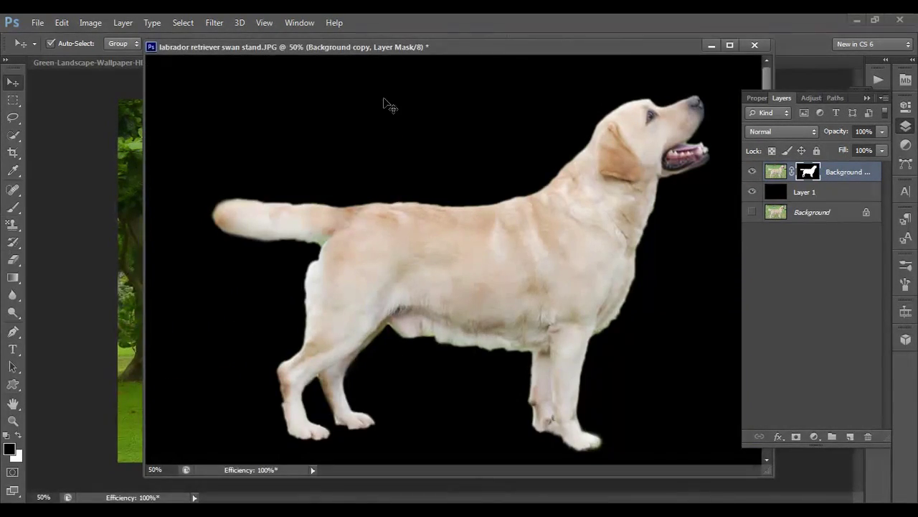
left_click_drag(386, 45, 112, 187)
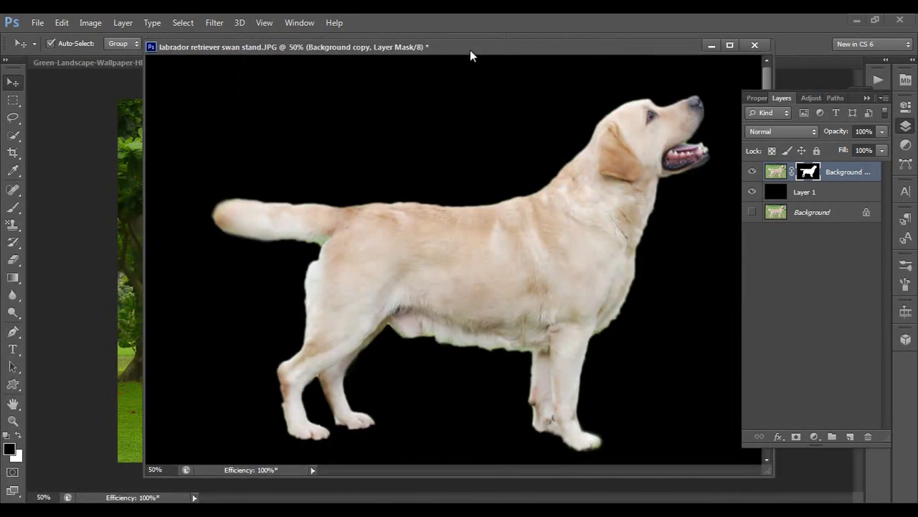
left_click_drag(471, 51, 277, 202)
left_click_drag(310, 48, 527, 249)
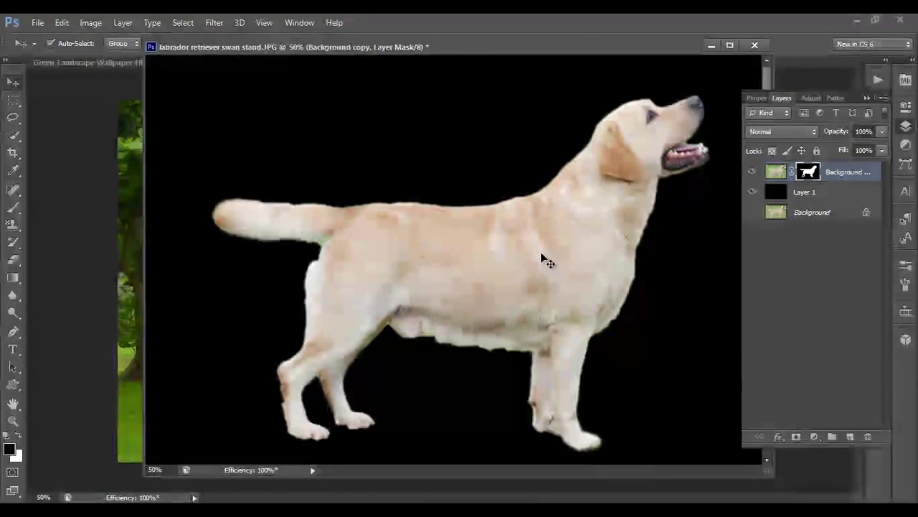
left_click_drag(478, 213, 129, 346)
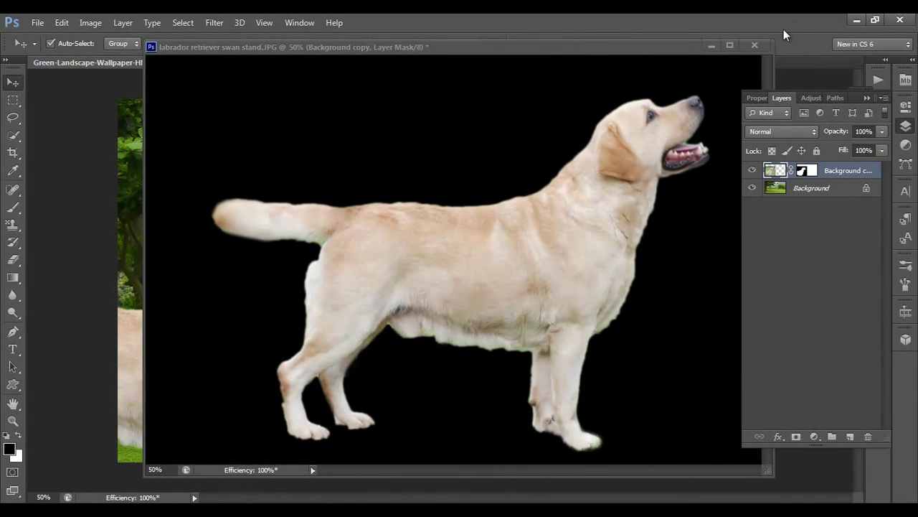
left_click(726, 46)
Scale the dog to about 23% with Free Transform and place it on the grass beside the large tree trunk
left_click_drag(262, 400, 511, 282)
key("ctrl+t")
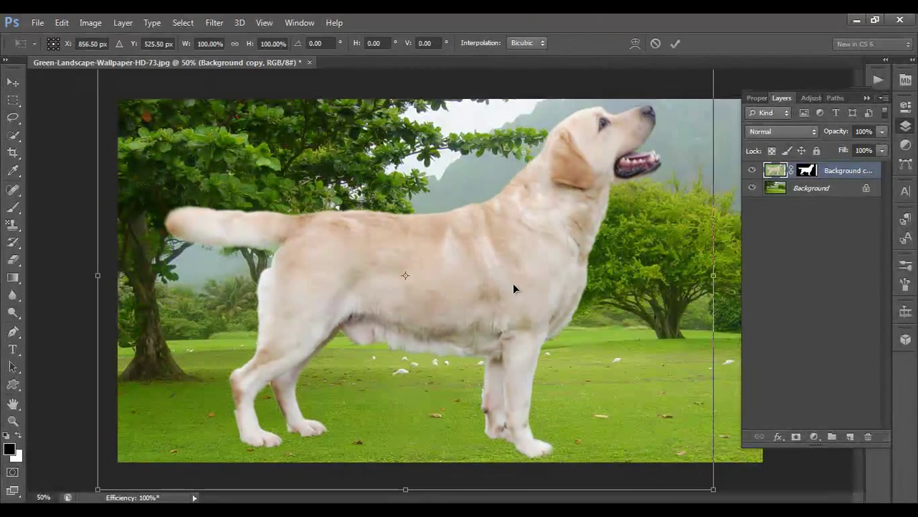
left_click_drag(711, 490, 532, 340)
left_click_drag(319, 322, 291, 343)
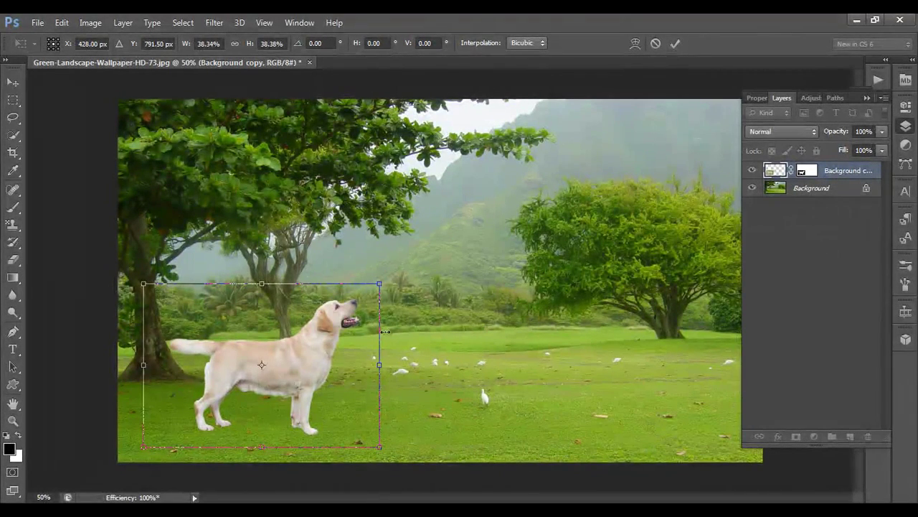
left_click_drag(387, 284, 333, 316)
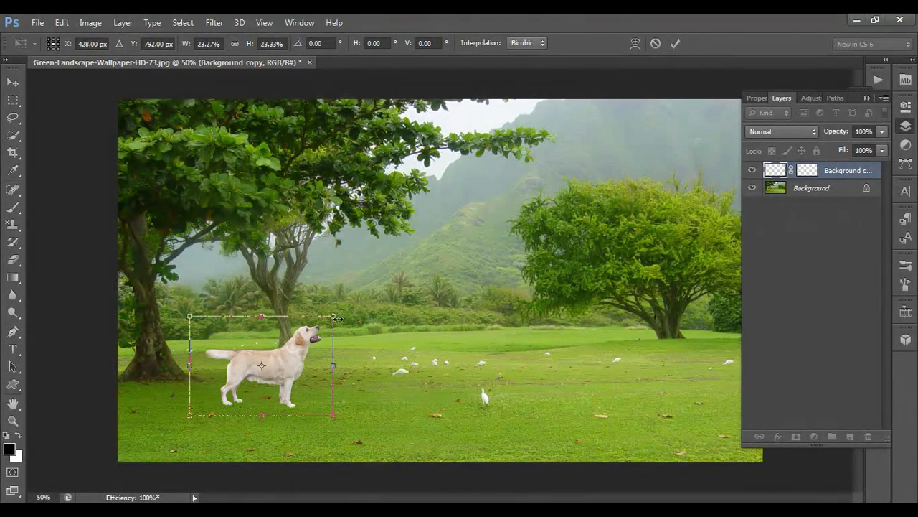
left_click_drag(280, 361, 228, 375)
key("Return")
Create a new layer between the dog and the landscape background, and set the Brush to size 40 for the shadow
key("b")
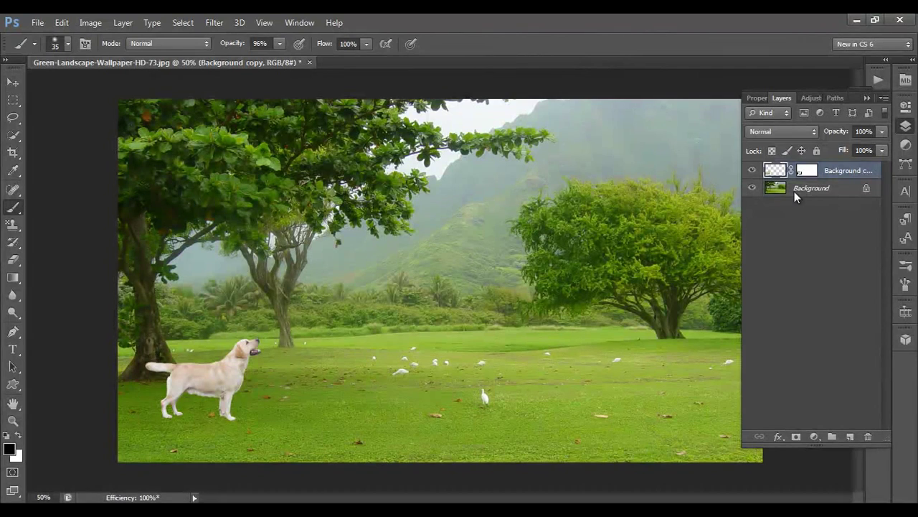
left_click(818, 190)
left_click(849, 437)
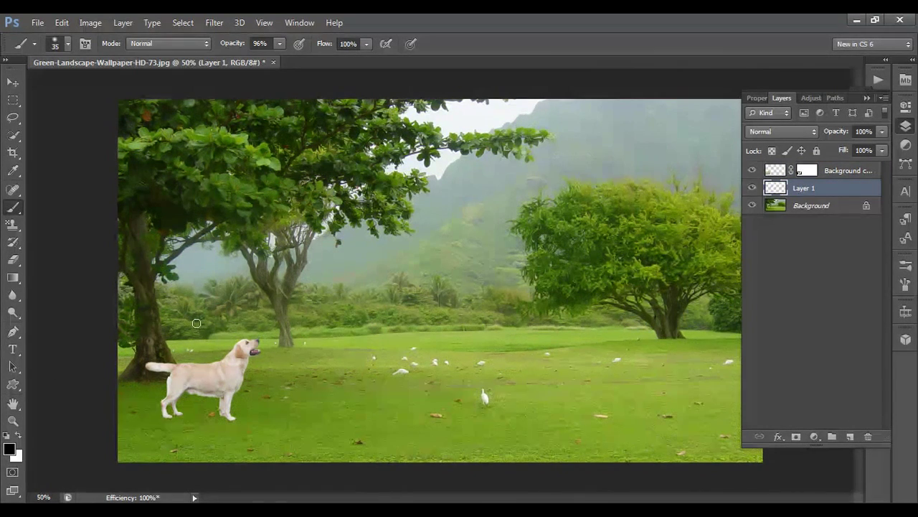
key("bracketright")
key("bracketright")
key("bracketright")
key("bracketleft")
key("bracketleft")
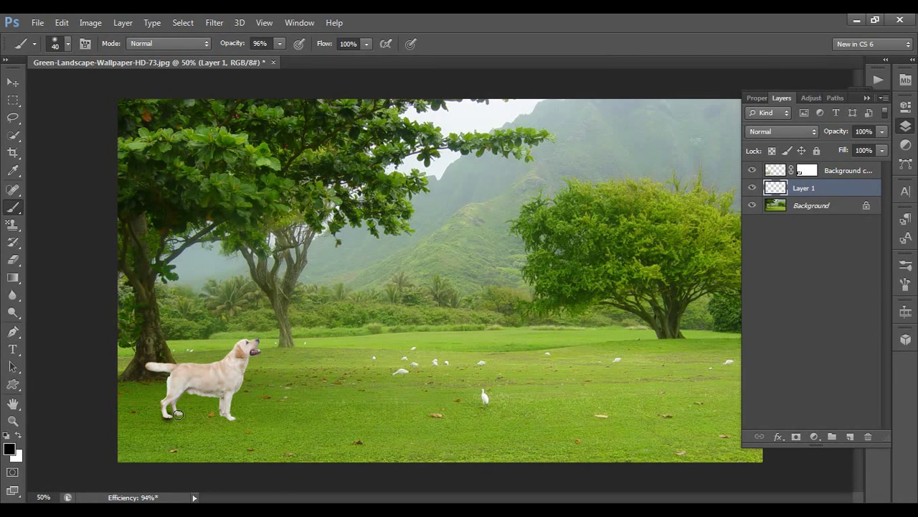
Lower the brush opacity to 43% and paint a black shadow on the grass beneath the dog's paws
left_click(256, 47)
type("54")
key("Return")
mouse_move(174, 413)
left_mouse_down()
mouse_move(229, 419)
mouse_move(184, 418)
mouse_move(227, 423)
left_mouse_up()
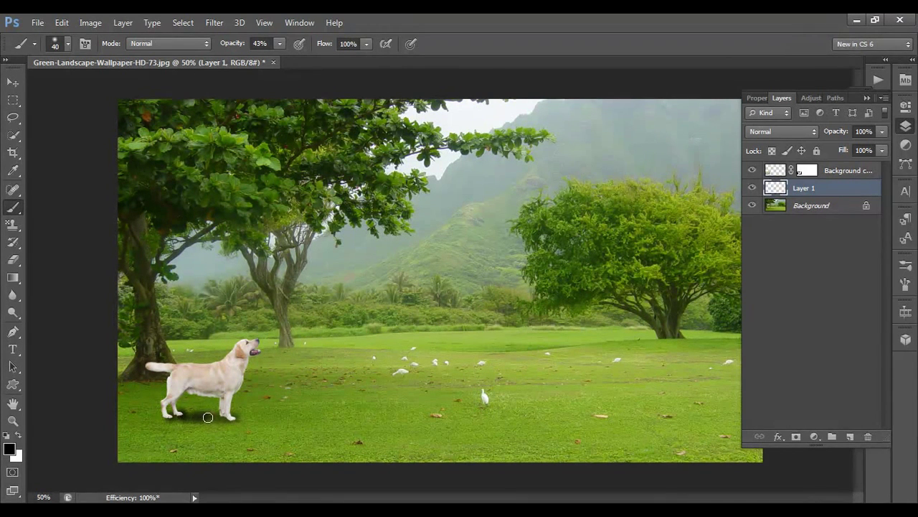
left_click_drag(207, 417, 251, 418)
Soften the shadow under the dog with the Eraser at size 90 and 43% opacity
key("e")
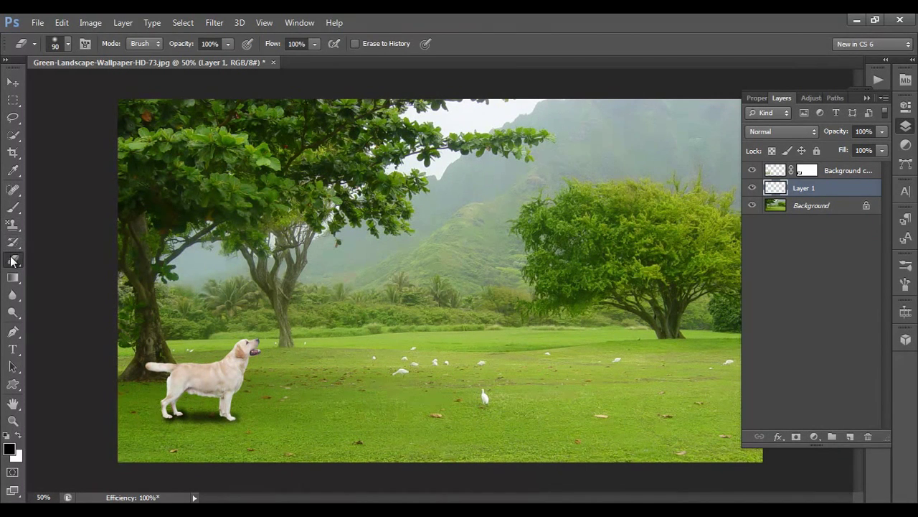
right_click(12, 262)
left_click(74, 258)
left_click_drag(183, 46, 150, 45)
mouse_move(215, 391)
left_mouse_down()
mouse_move(199, 425)
mouse_move(203, 411)
mouse_move(190, 420)
mouse_move(193, 430)
mouse_move(187, 410)
mouse_move(221, 418)
left_mouse_up()
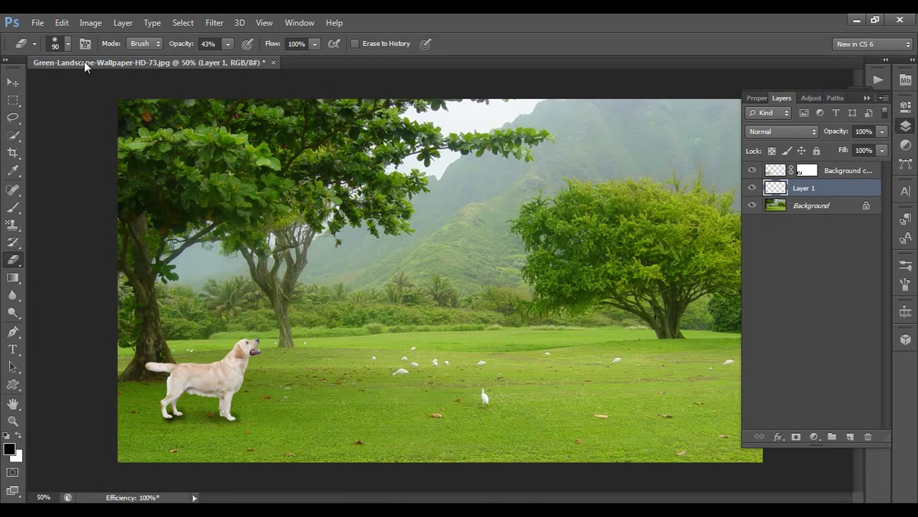
Duplicate the masked dog layer in the landscape image
left_click(13, 83)
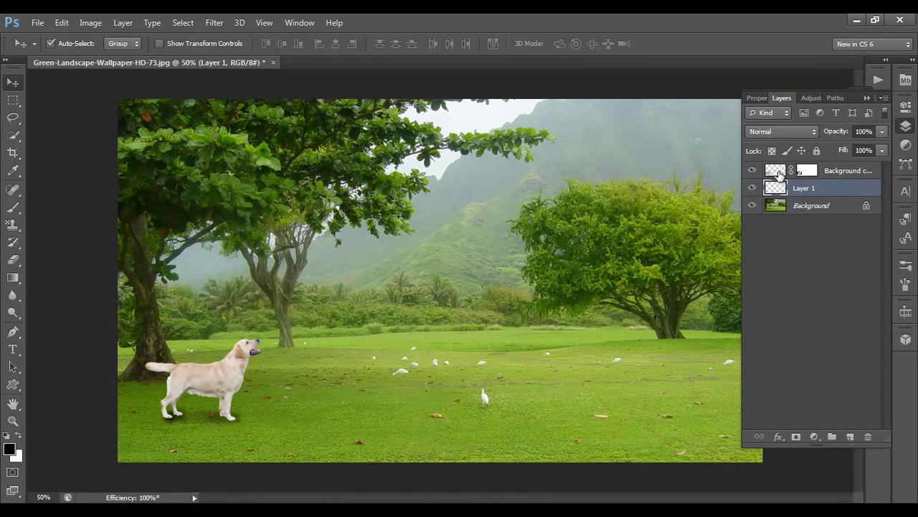
left_click(778, 172)
left_click_drag(780, 173, 850, 437)
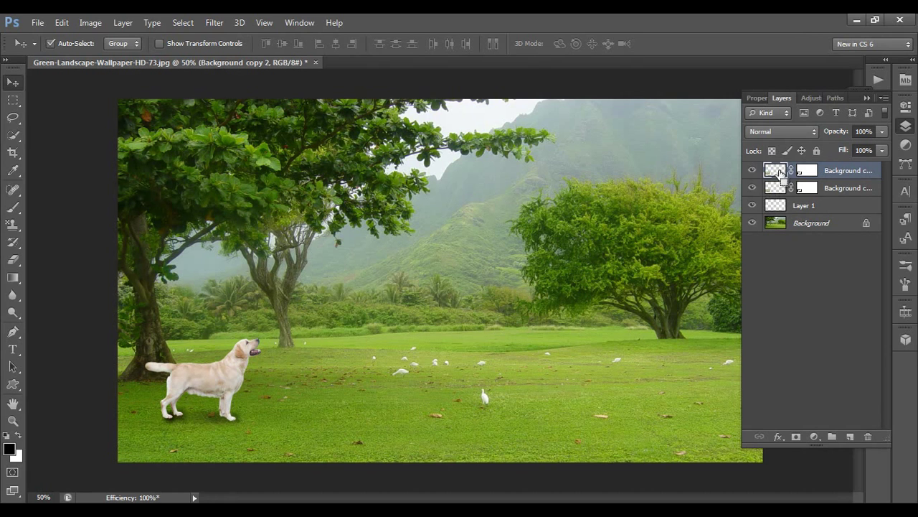
Load the duplicate dog layer's contents and its layer mask as selections, deselecting after each
left_click(777, 172, "ctrl")
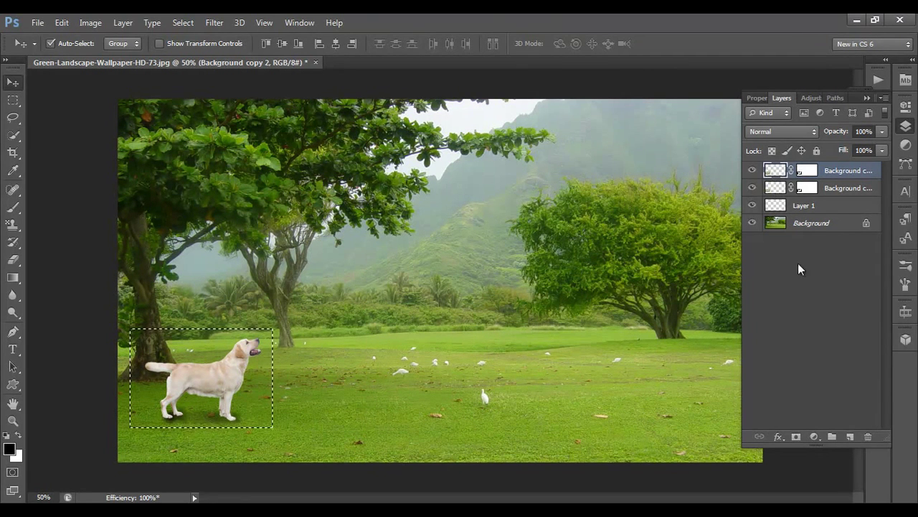
key("ctrl+d")
left_click_drag(808, 171, 805, 174)
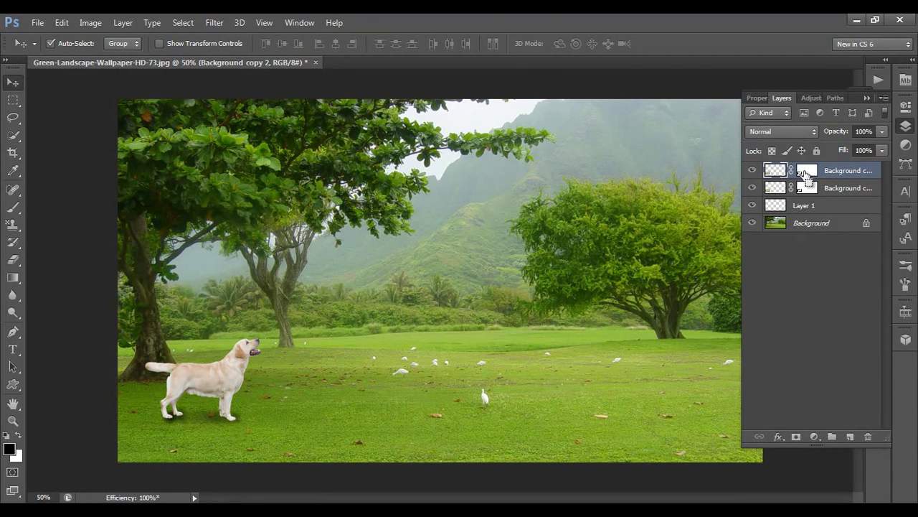
left_click(804, 173, "ctrl")
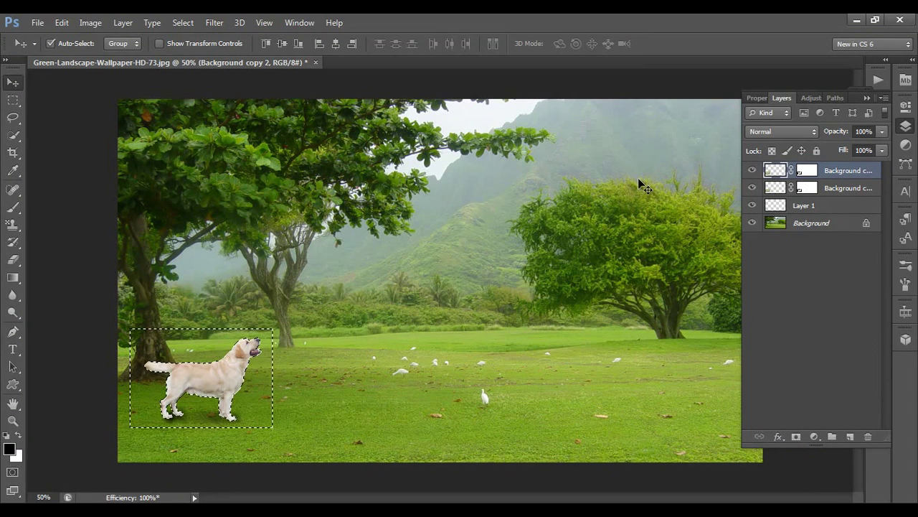
key("ctrl+d")
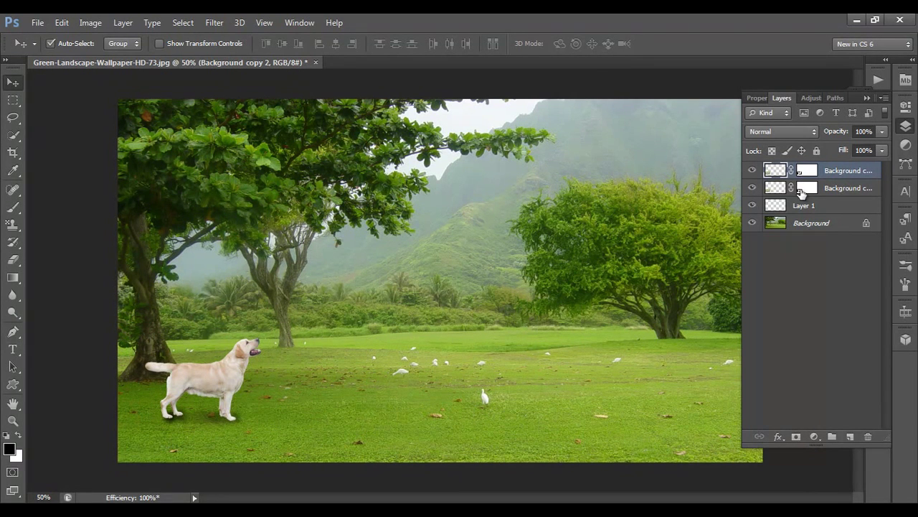
Toggle the original dog layer's visibility off and on, and select its layer mask
left_click(755, 189)
left_click(754, 187)
left_click(808, 187)
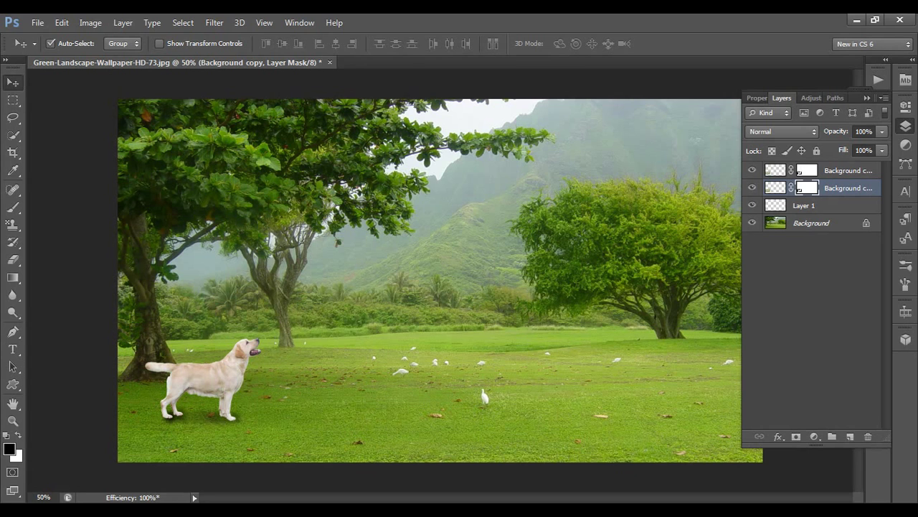
In the labrador document, load the dog's mask as a selection, try a Rectangular Marquee and undo it, and minimise the window
left_click(717, 443)
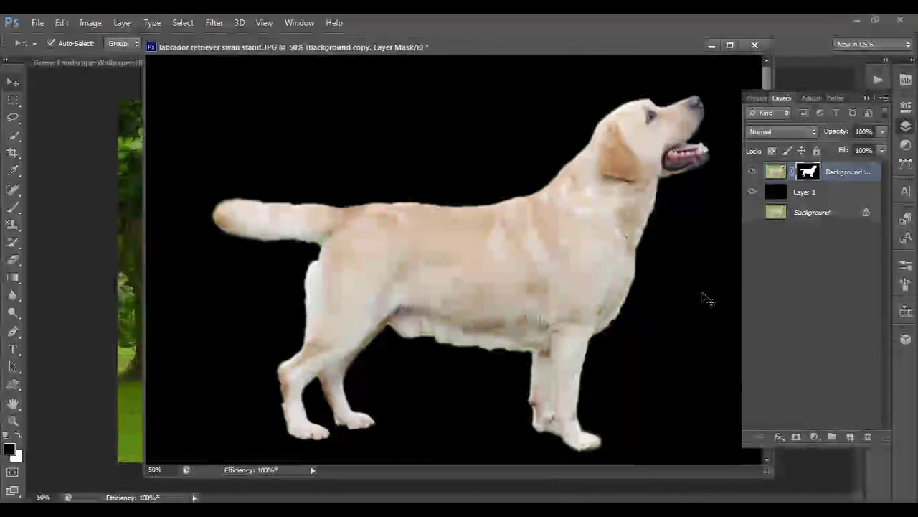
left_click(804, 176, "ctrl")
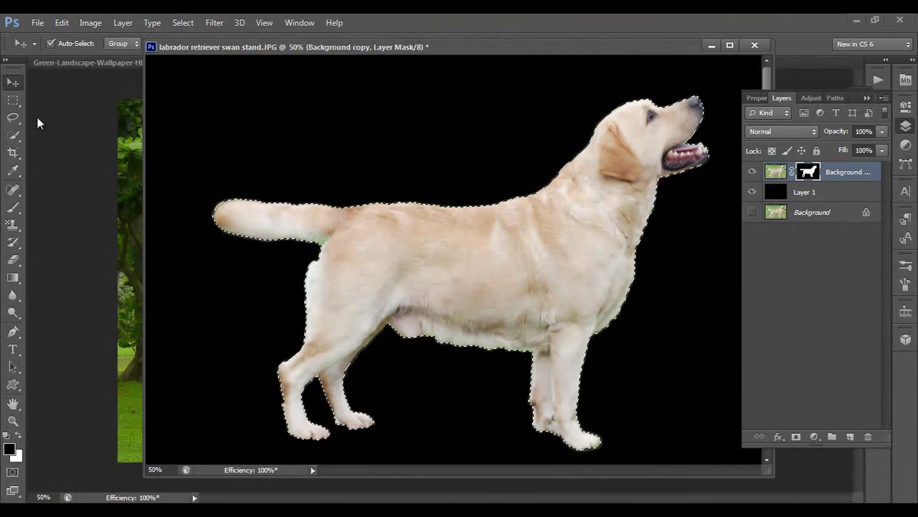
left_click(13, 104)
left_click_drag(380, 231, 404, 250)
key("ctrl+z")
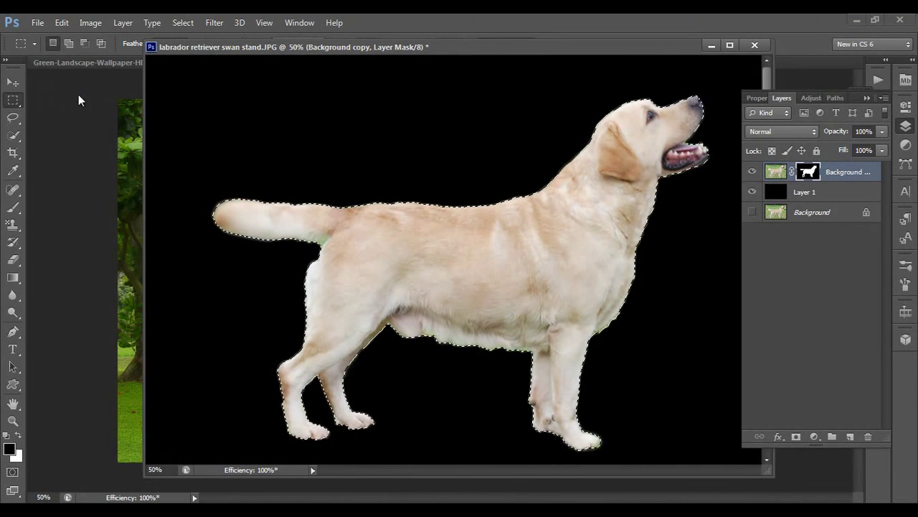
left_click(13, 84)
left_click(709, 45)
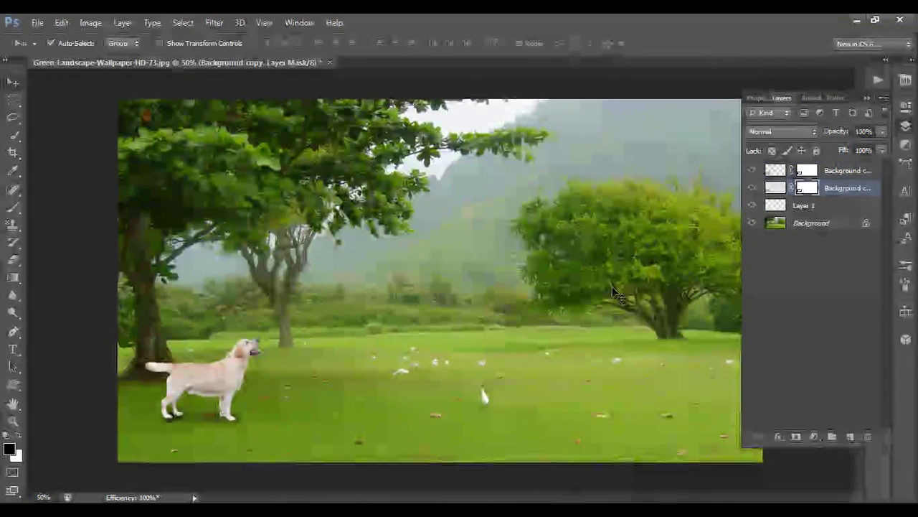
Offset the duplicate dog in front of the original and delete the duplicate layer
left_click(163, 68)
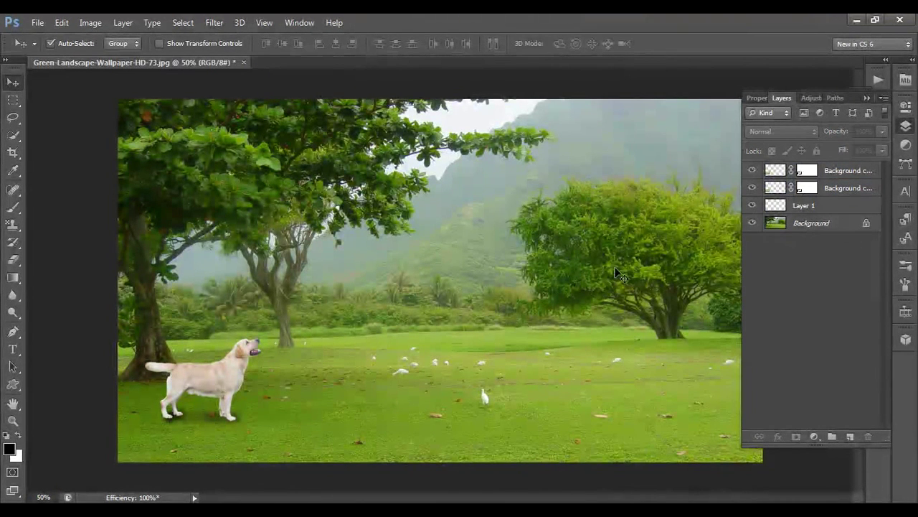
left_click(803, 208)
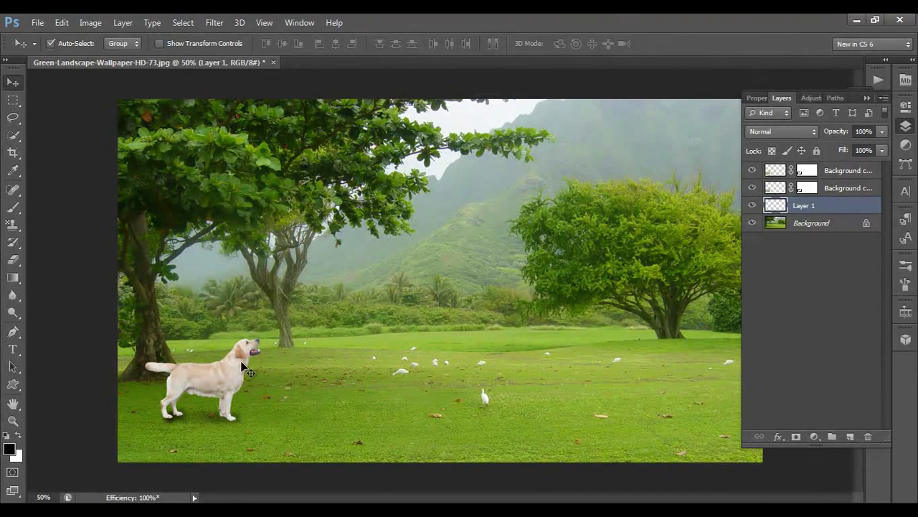
left_click_drag(233, 380, 254, 396)
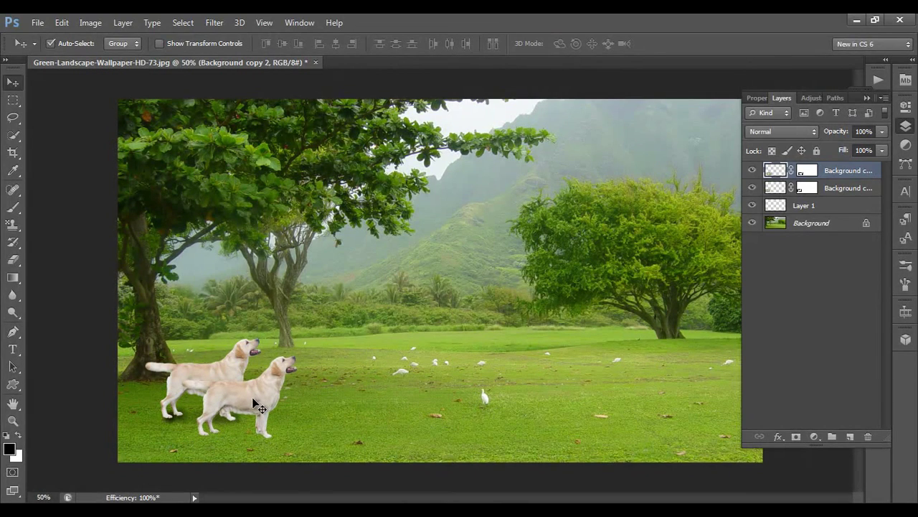
key("Delete")
Open Refine Edge for a rectangular marquee over the middle tree, cancel the dialog and deselect
key("m")
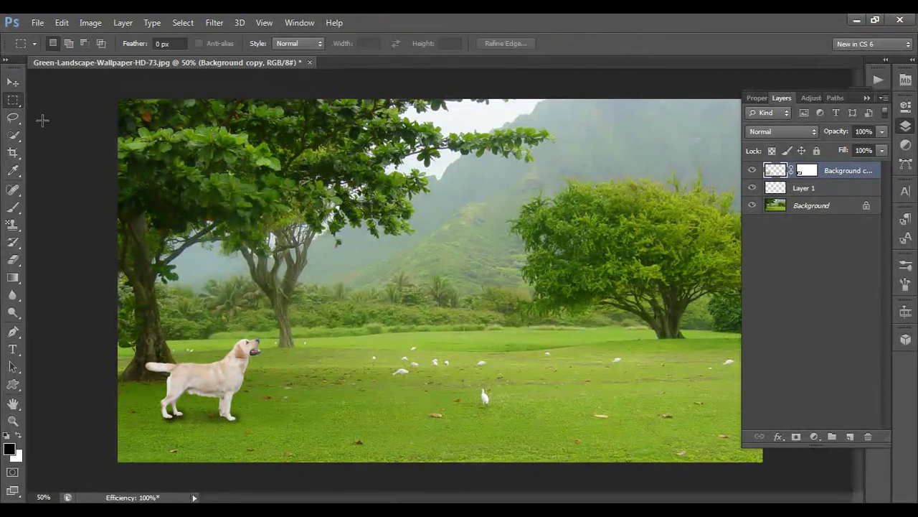
left_click_drag(211, 186, 376, 295)
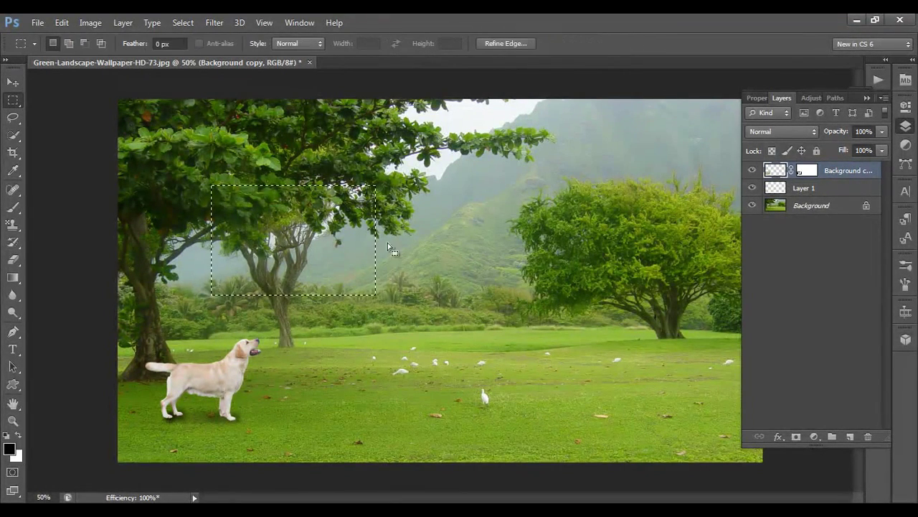
left_click(506, 44)
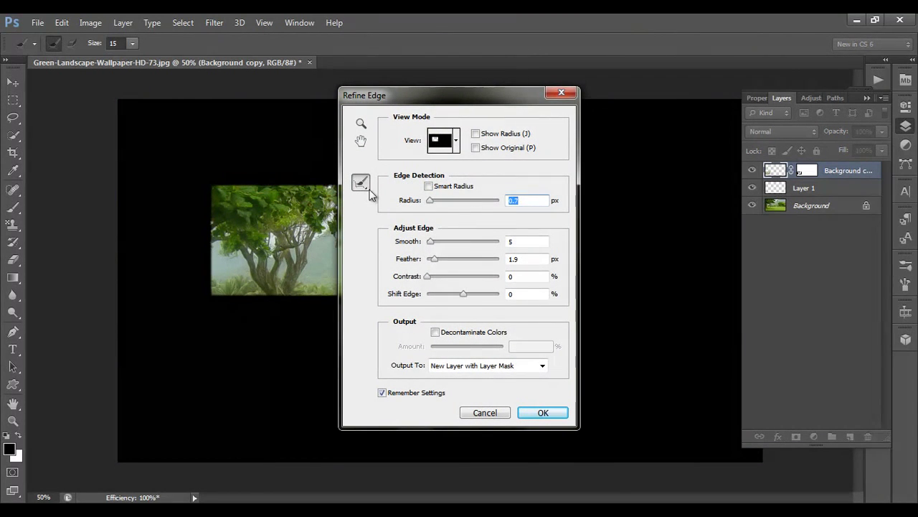
left_click(485, 414)
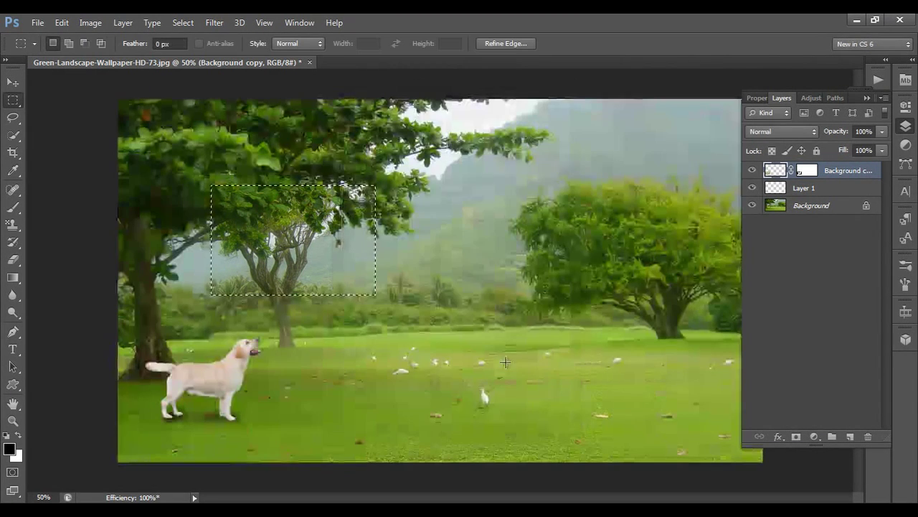
left_click(616, 296)
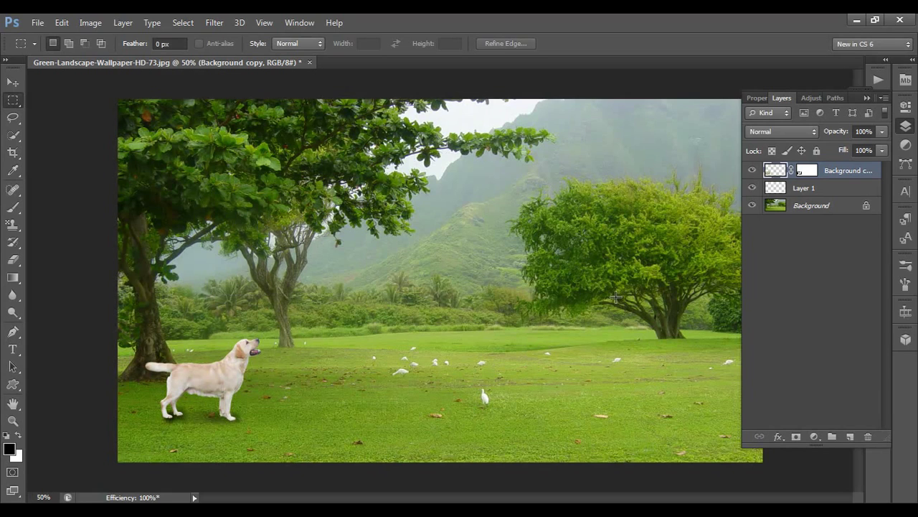